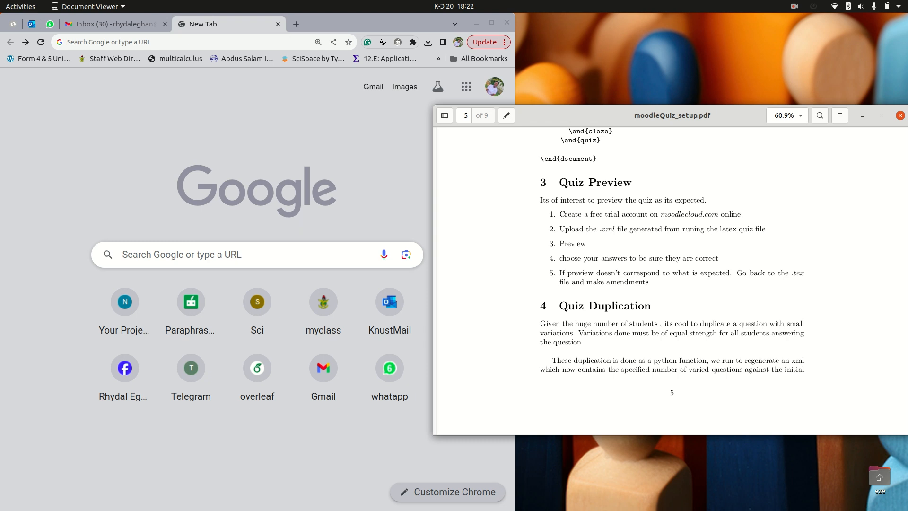
Minimize the moodleQuiz_setup.pdf guide and maximize the browser window
{"action": "left_click_drag", "start_coordinate": [657, 215], "coordinate": [744, 215]}
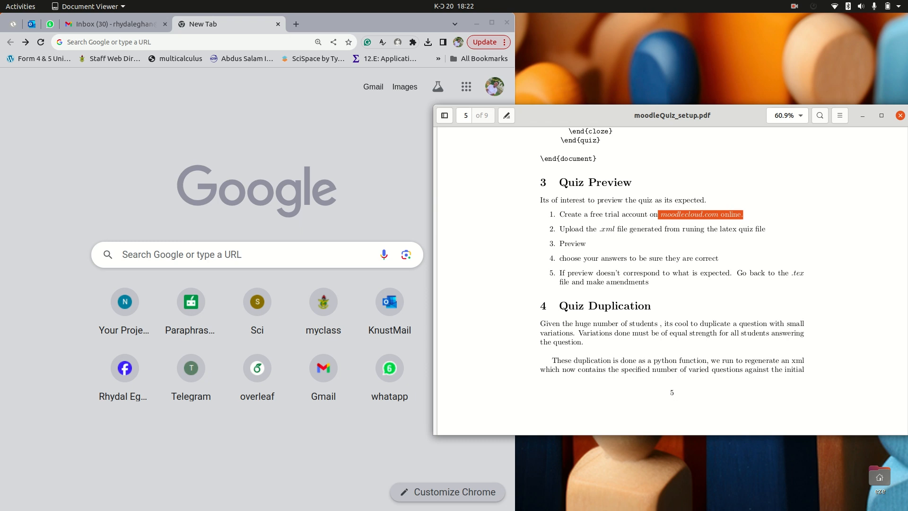
{"action": "left_click", "coordinate": [701, 215]}
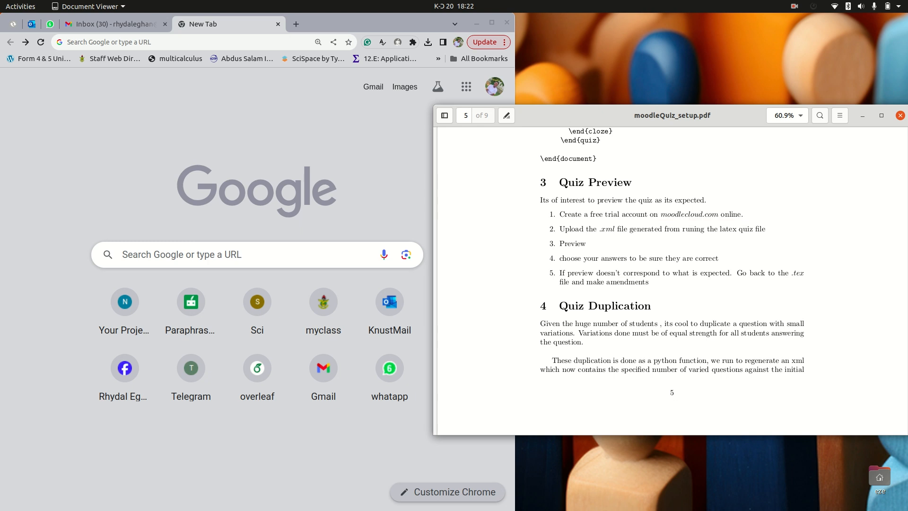
{"action": "left_click", "coordinate": [863, 115]}
{"action": "left_click", "coordinate": [492, 22]}
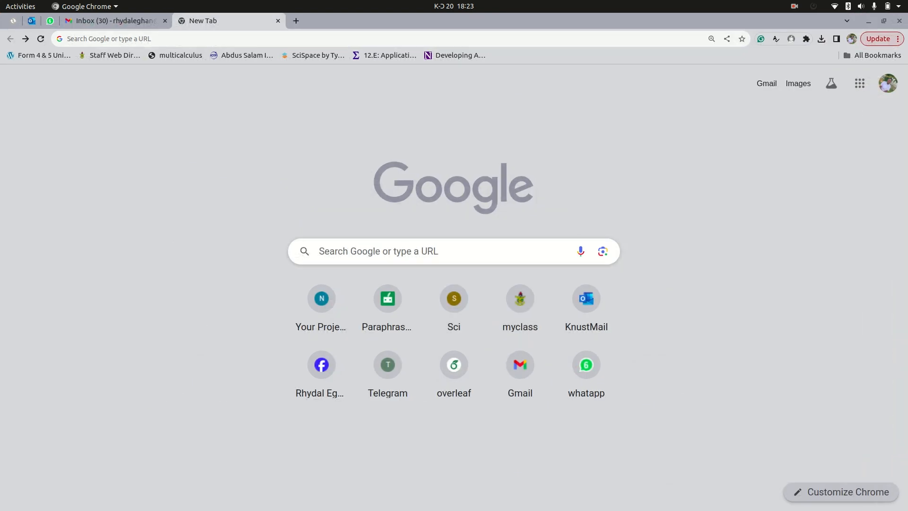
Open the website moodlecloud.com
{"action": "left_click", "coordinate": [396, 252]}
{"action": "type", "text": "moodl"}
{"action": "type", "text": "e."}
{"action": "type", "text": "c"}
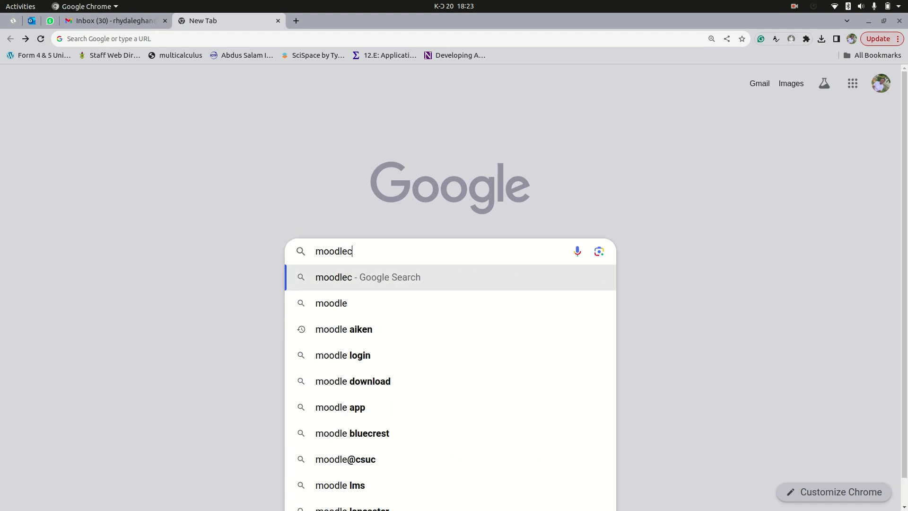
{"action": "type", "text": "loud.com"}
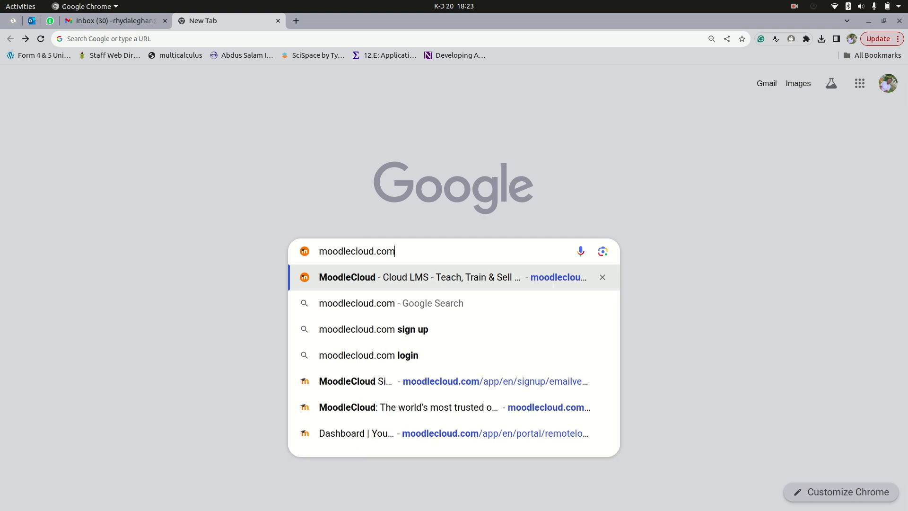
{"action": "key", "text": "Return"}
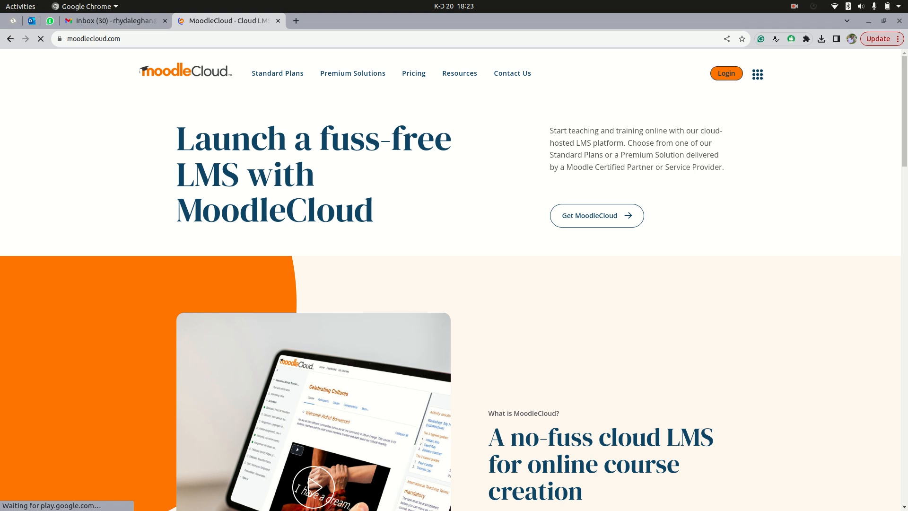
Go to the MoodleCloud customer login page and begin the free trial sign-up from there
{"action": "scroll", "coordinate": [454, 284], "scroll_direction": "down", "scroll_amount": 3}
{"action": "scroll", "coordinate": [454, 284], "scroll_direction": "up", "scroll_amount": 3}
{"action": "left_click", "coordinate": [726, 73]}
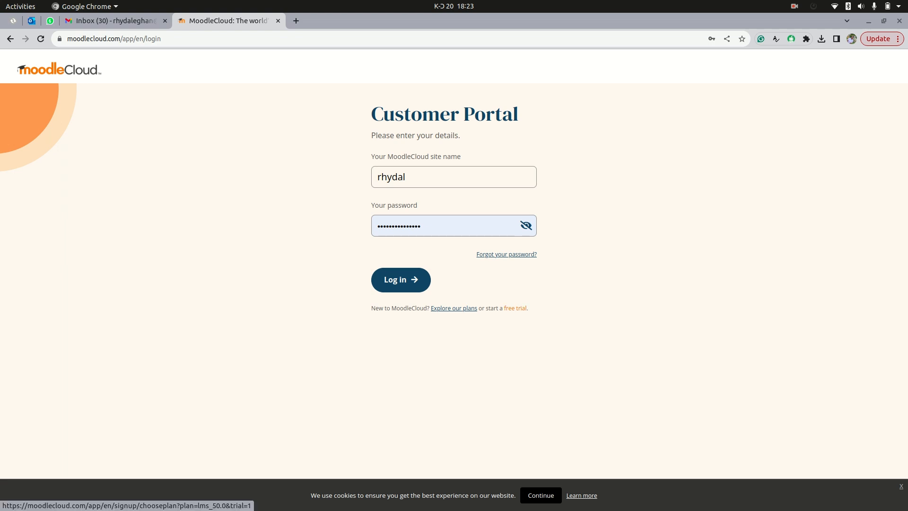
{"action": "key", "text": "Return"}
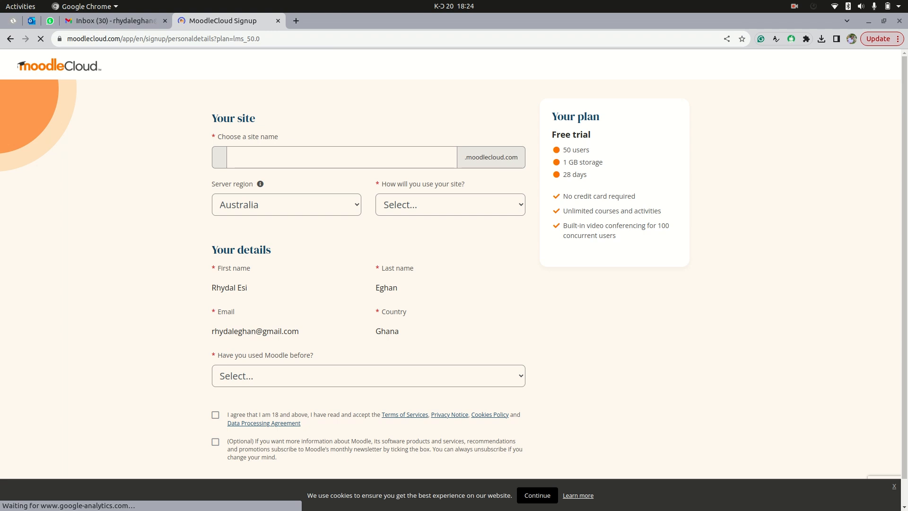
Try the account holder's first name as the site name, and clear it again
{"action": "left_click", "coordinate": [342, 157]}
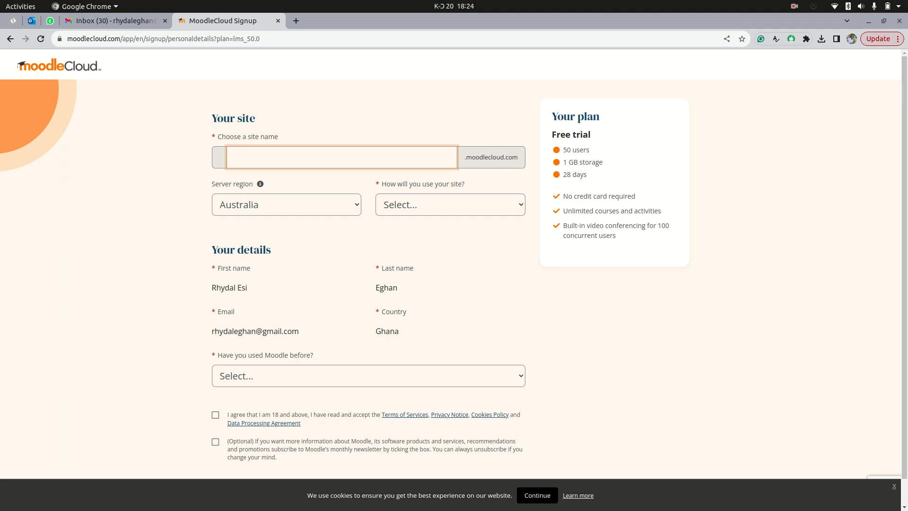
{"action": "type", "text": "RHY"}
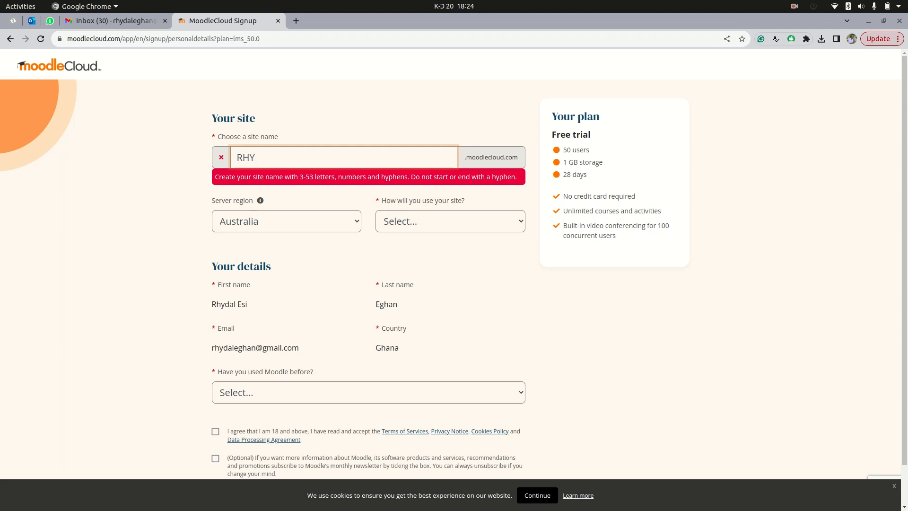
{"action": "type", "text": "DAL"}
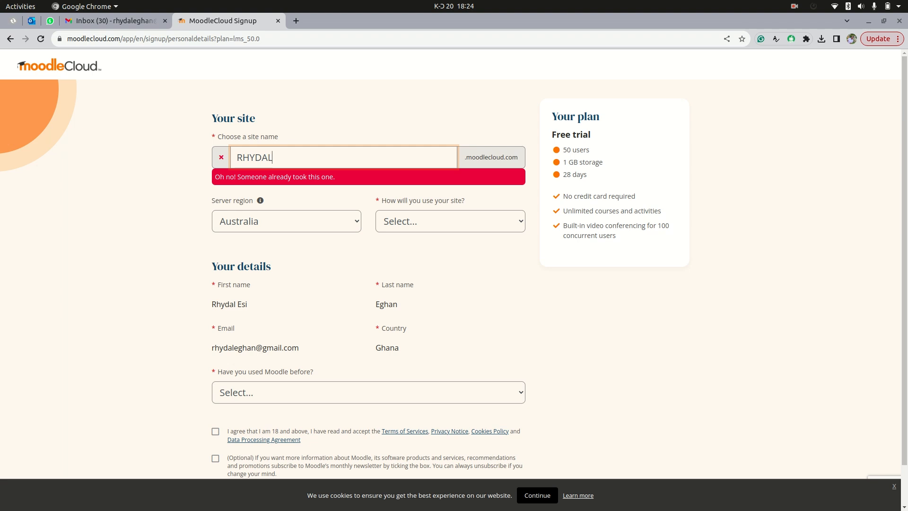
{"action": "key", "text": "BackSpace"}
{"action": "key", "text": "BackSpace"}
{"action": "key", "text": "BackSpace"}
{"action": "key", "text": "BackSpace"}
{"action": "key", "text": "BackSpace"}
{"action": "key", "text": "BackSpace"}
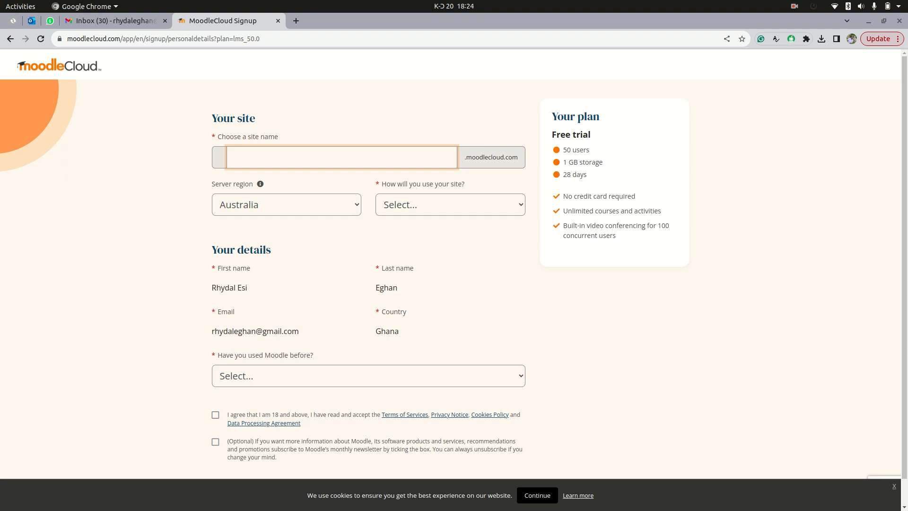
Enter the account holder's last name as the site name and set the site's use to Teaching students
{"action": "type", "text": "EGHAN"}
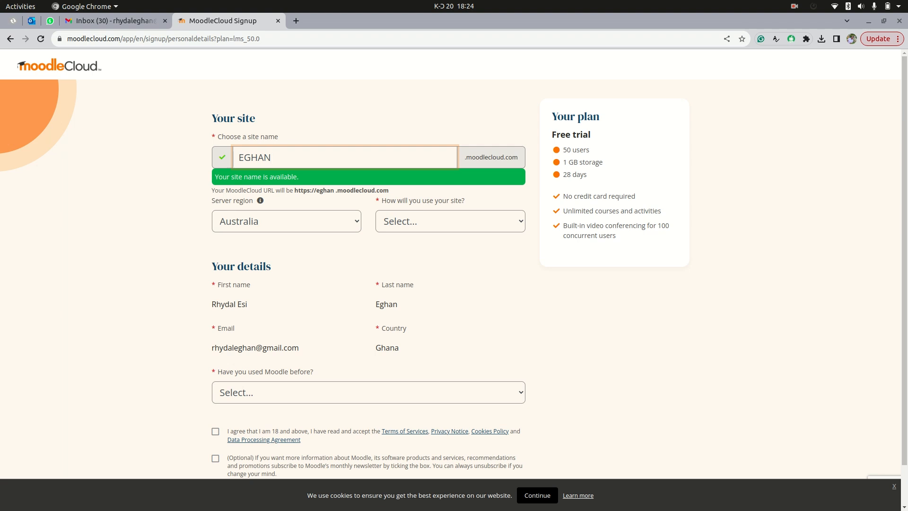
{"action": "left_click", "coordinate": [451, 222]}
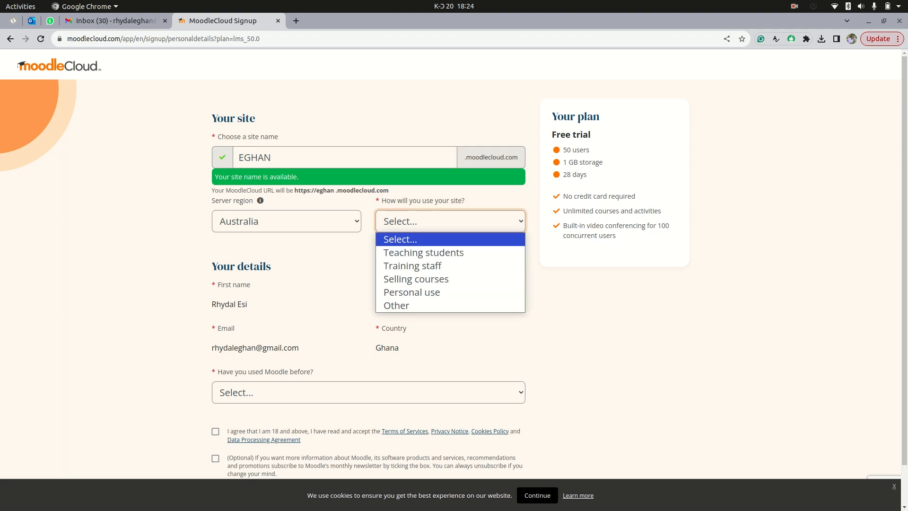
{"action": "key", "text": "Down"}
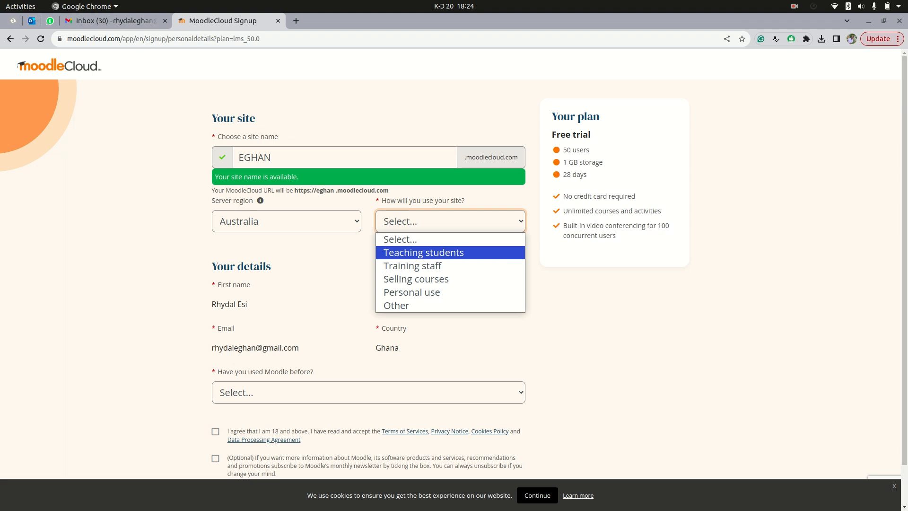
{"action": "key", "text": "Return"}
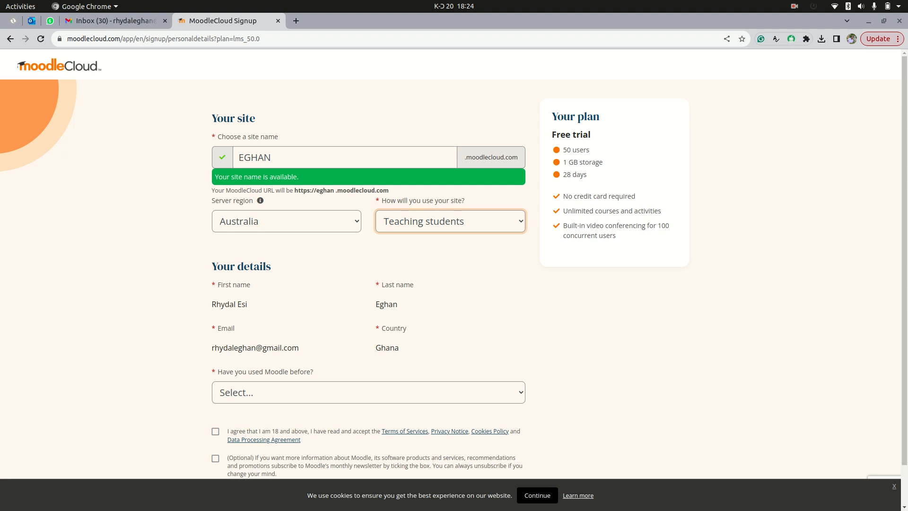
Set prior Moodle use to "Yes, as an administrator" and accept the required age and terms agreement
{"action": "scroll", "coordinate": [454, 265], "scroll_direction": "down", "scroll_amount": 2}
{"action": "left_click", "coordinate": [241, 260]}
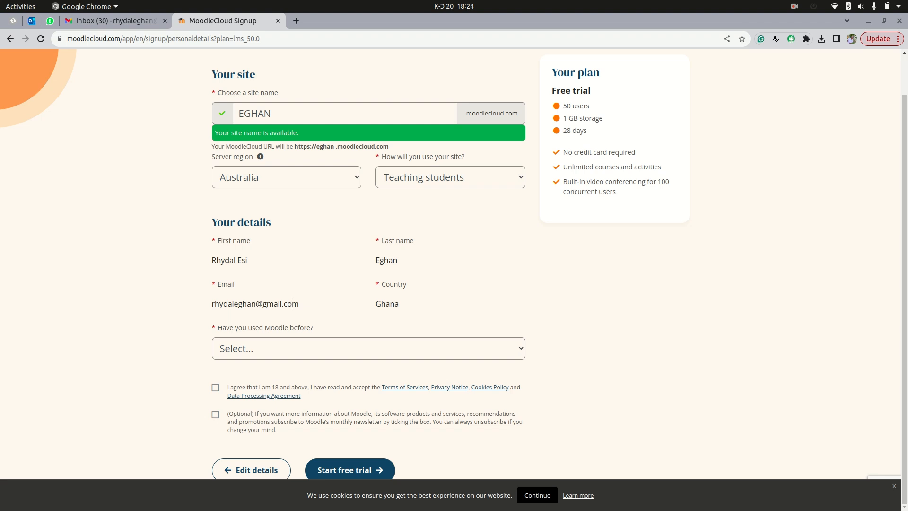
{"action": "left_click", "coordinate": [368, 349]}
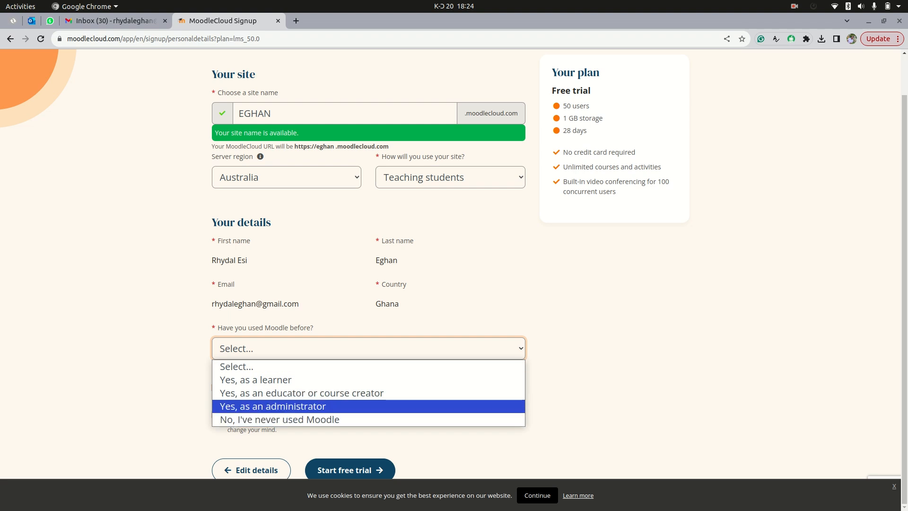
{"action": "left_click", "coordinate": [331, 406]}
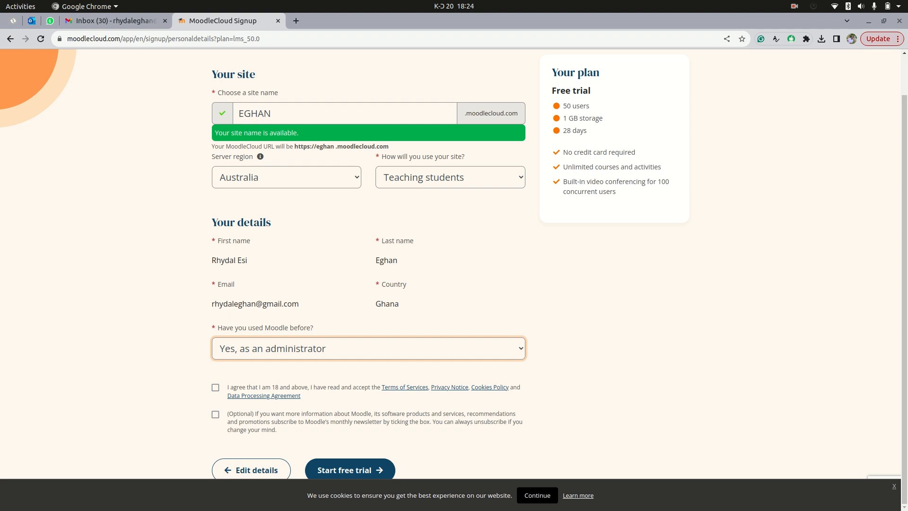
{"action": "left_click", "coordinate": [216, 387]}
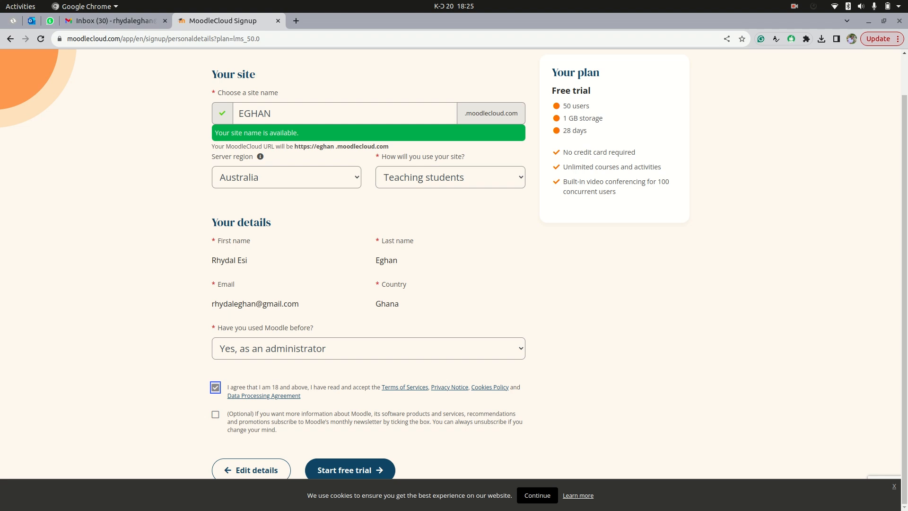
Submit the free trial sign-up and open the MoodleCloud account verification email in Gmail
{"action": "left_click", "coordinate": [350, 469]}
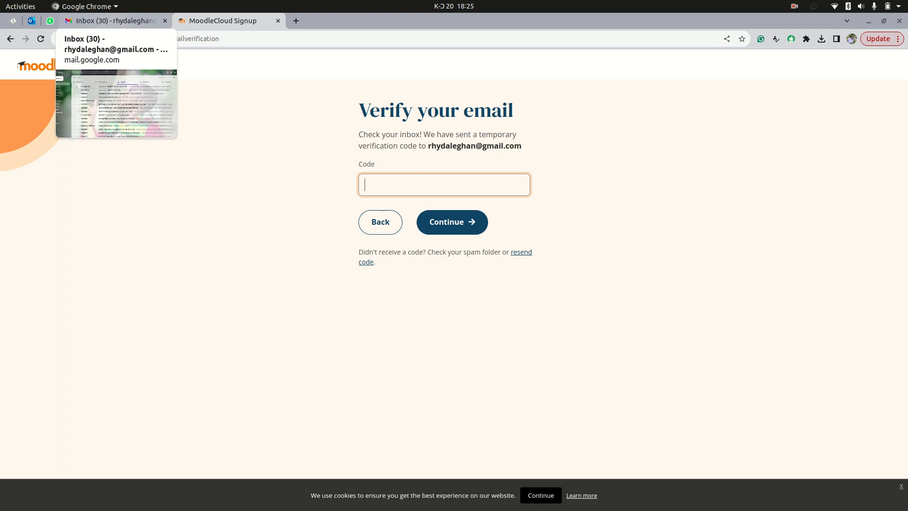
{"action": "left_click", "coordinate": [113, 21]}
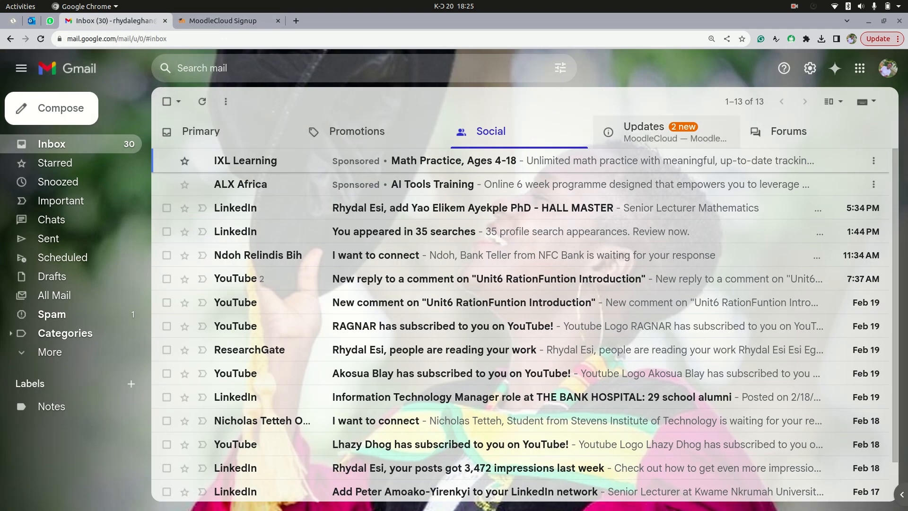
{"action": "left_click", "coordinate": [662, 132]}
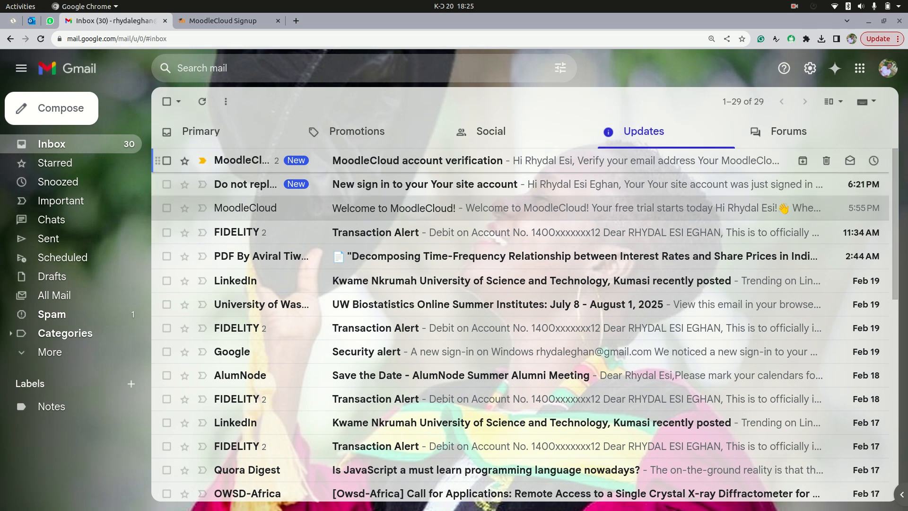
{"action": "left_click", "coordinate": [417, 161]}
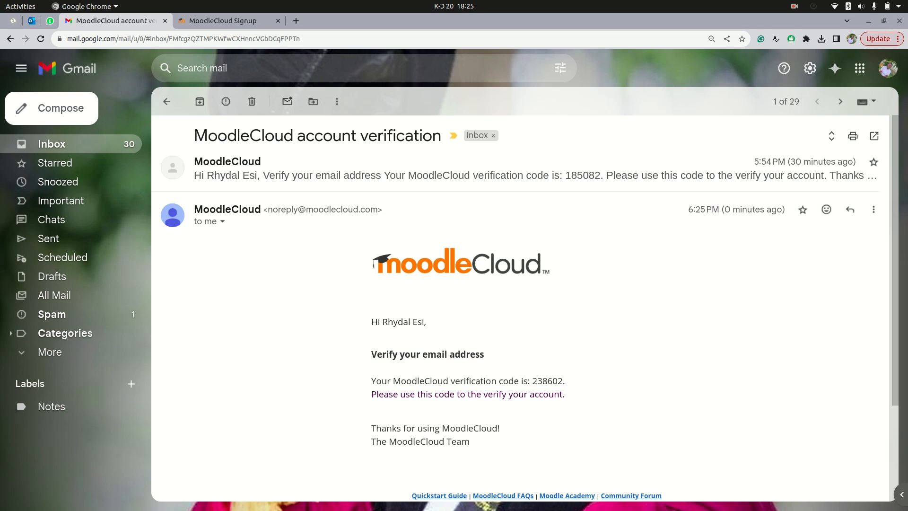
Copy the verification code from the newest email and submit it in the MoodleCloud email verification form
{"action": "left_click_drag", "start_coordinate": [533, 381], "coordinate": [558, 381]}
{"action": "key", "text": "ctrl+Tab"}
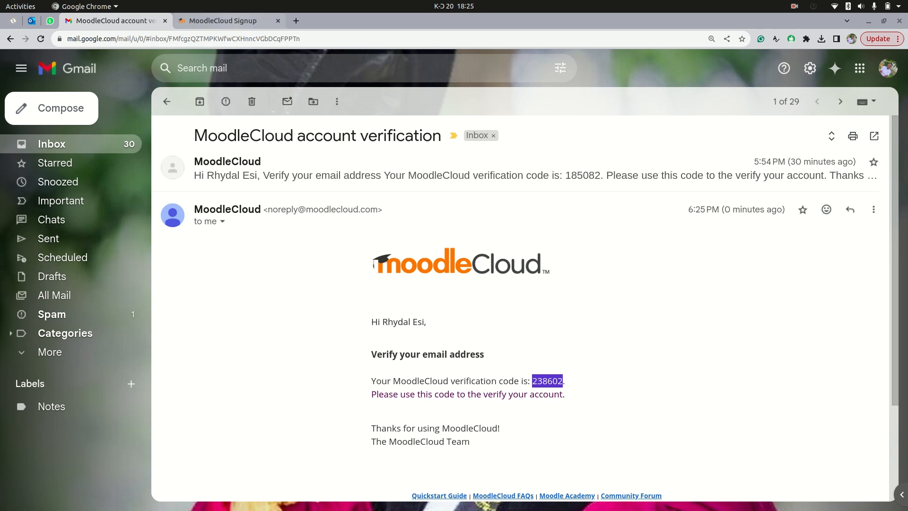
{"action": "key", "text": "ctrl+v"}
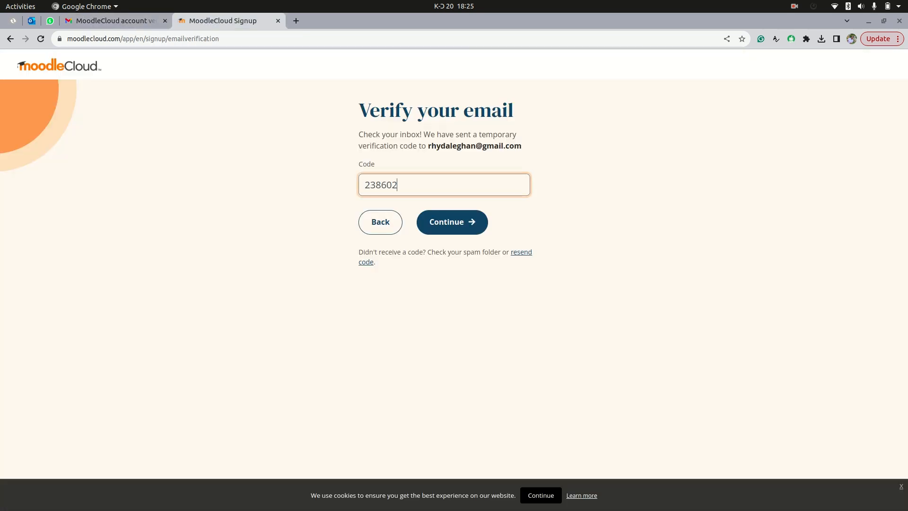
{"action": "key", "text": "Return"}
{"action": "left_click", "coordinate": [452, 223]}
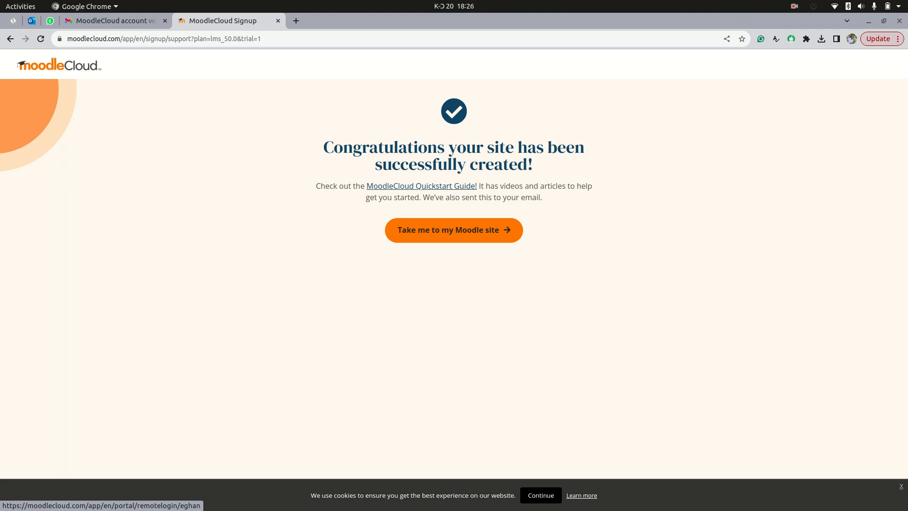
Open the newly created Moodle site and dismiss the welcome message on its dashboard
{"action": "left_click", "coordinate": [454, 230]}
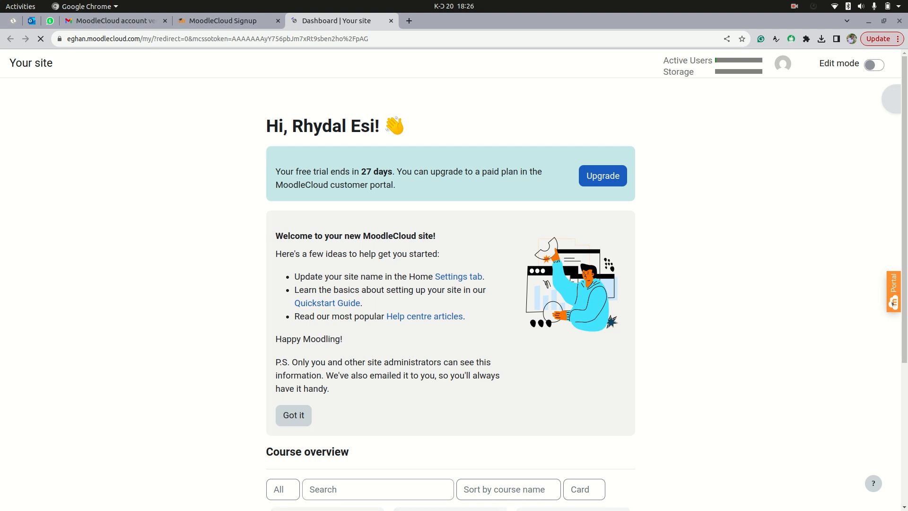
{"action": "left_click_drag", "start_coordinate": [276, 171], "coordinate": [397, 172]}
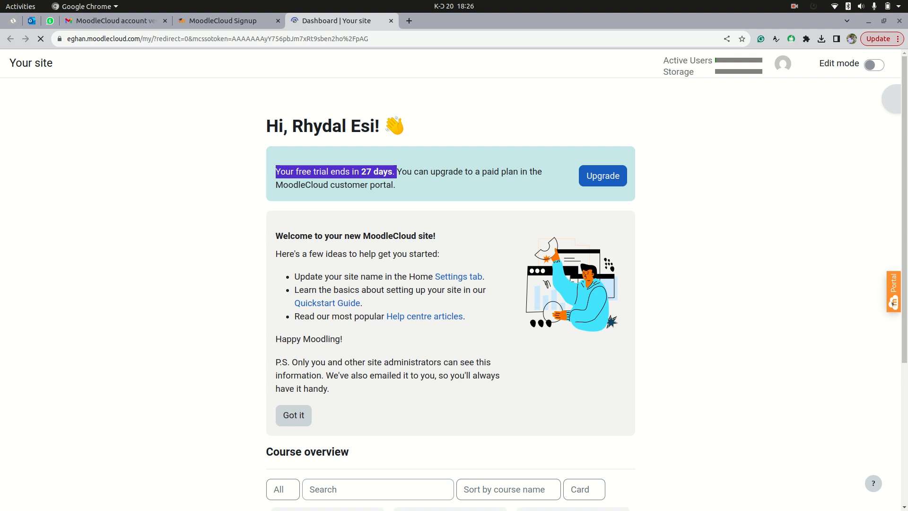
{"action": "left_click", "coordinate": [395, 185]}
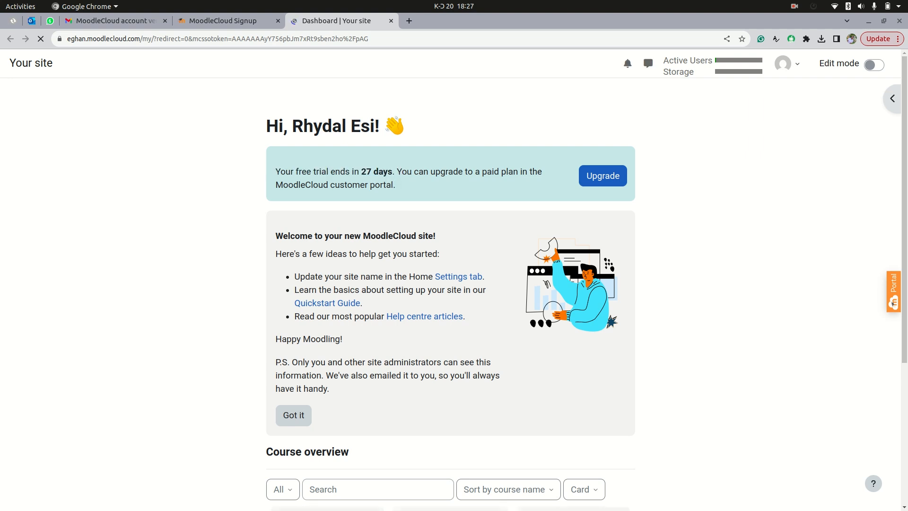
{"action": "scroll", "coordinate": [450, 293], "scroll_direction": "down", "scroll_amount": 1}
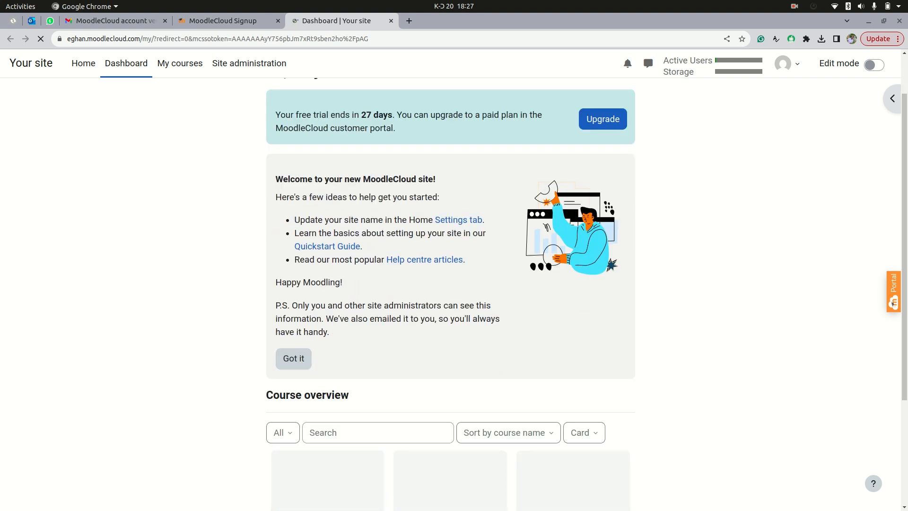
{"action": "left_click", "coordinate": [294, 359]}
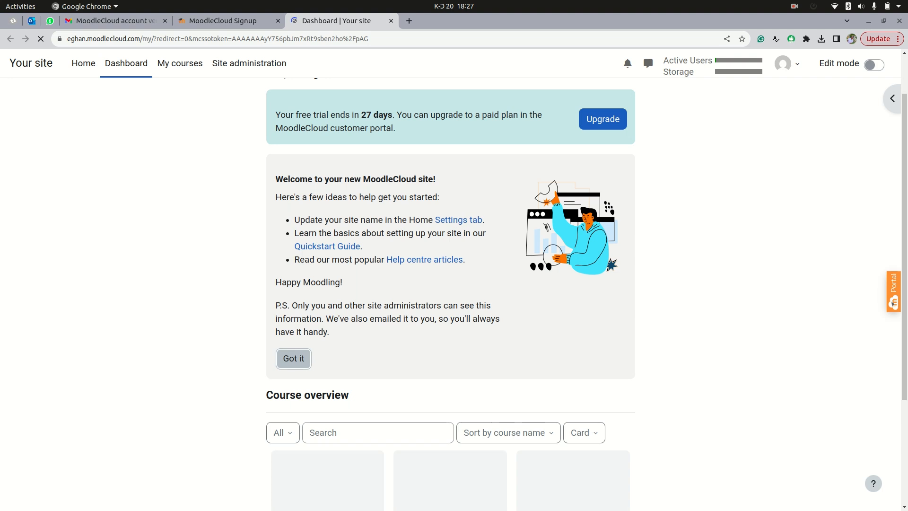
{"action": "scroll", "coordinate": [450, 294], "scroll_direction": "down", "scroll_amount": 3}
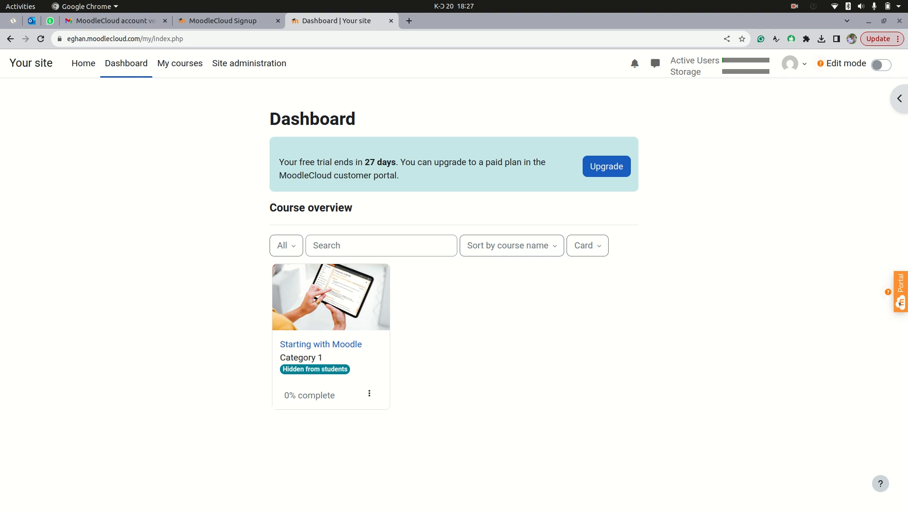
Open the form for creating a new course from the site's course list
{"action": "left_click", "coordinate": [180, 62]}
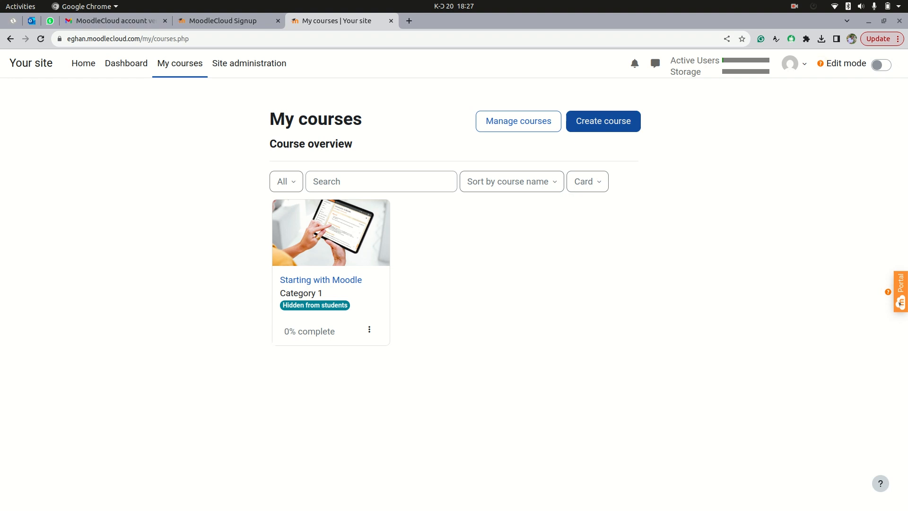
{"action": "left_click", "coordinate": [604, 121]}
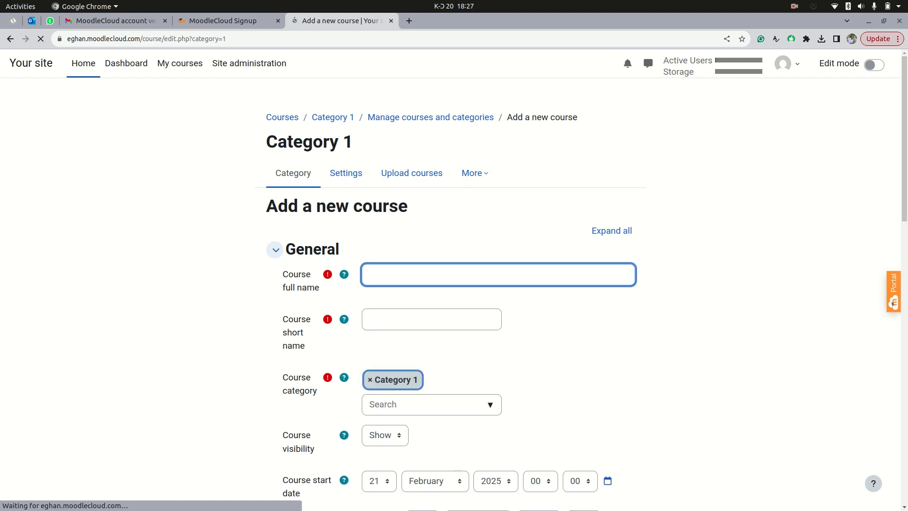
Enter ALGEBRA as both the full name and the short name of the new course
{"action": "type", "text": "ALGEBRA"}
{"action": "left_click", "coordinate": [431, 320]}
{"action": "type", "text": "Al"}
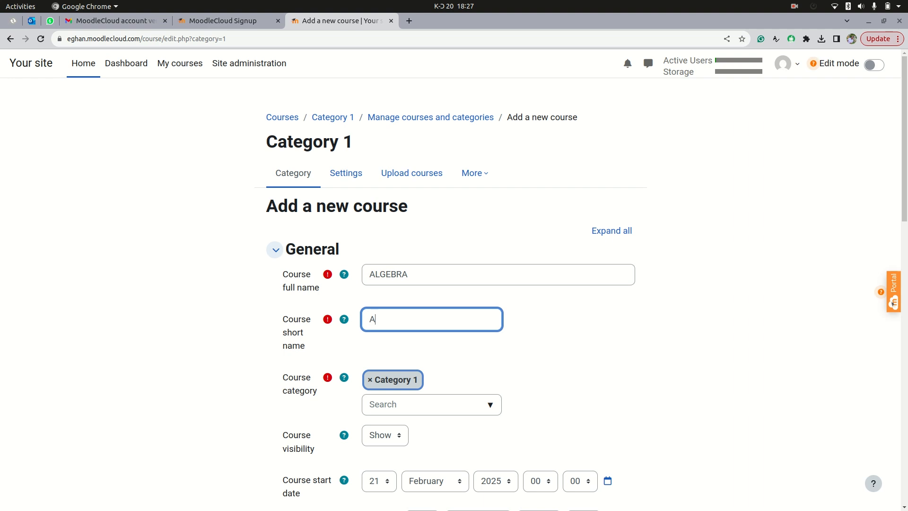
{"action": "type", "text": "g"}
{"action": "key", "text": "BackSpace"}
{"action": "key", "text": "BackSpace"}
{"action": "type", "text": "LGEBRA"}
{"action": "key", "text": "BackSpace"}
{"action": "key", "text": "BackSpace"}
{"action": "key", "text": "BackSpace"}
{"action": "type", "text": "BrA"}
{"action": "key", "text": "BackSpace"}
{"action": "key", "text": "BackSpace"}
{"action": "type", "text": "RA"}
Set the course start date to 20 February 2025
{"action": "scroll", "coordinate": [454, 297], "scroll_direction": "down", "scroll_amount": 3}
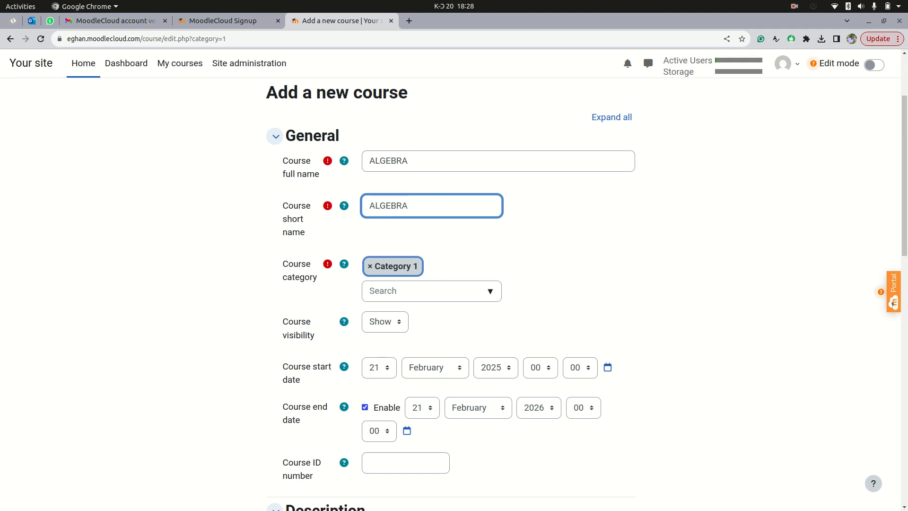
{"action": "scroll", "coordinate": [454, 294], "scroll_direction": "down", "scroll_amount": 3}
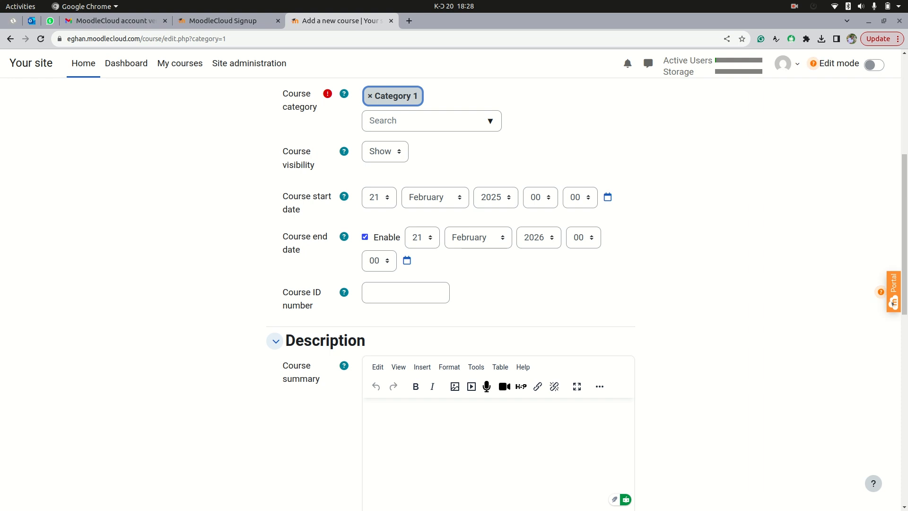
{"action": "left_click", "coordinate": [380, 197]}
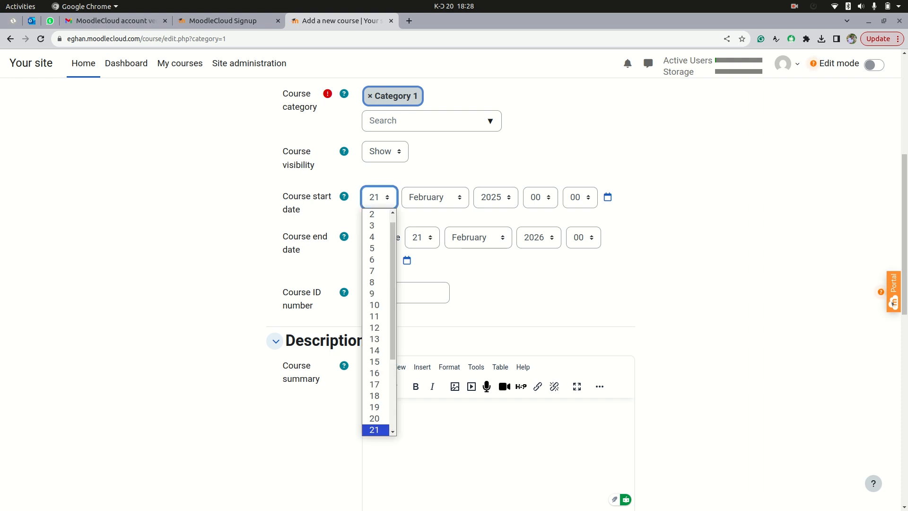
{"action": "left_click", "coordinate": [374, 419]}
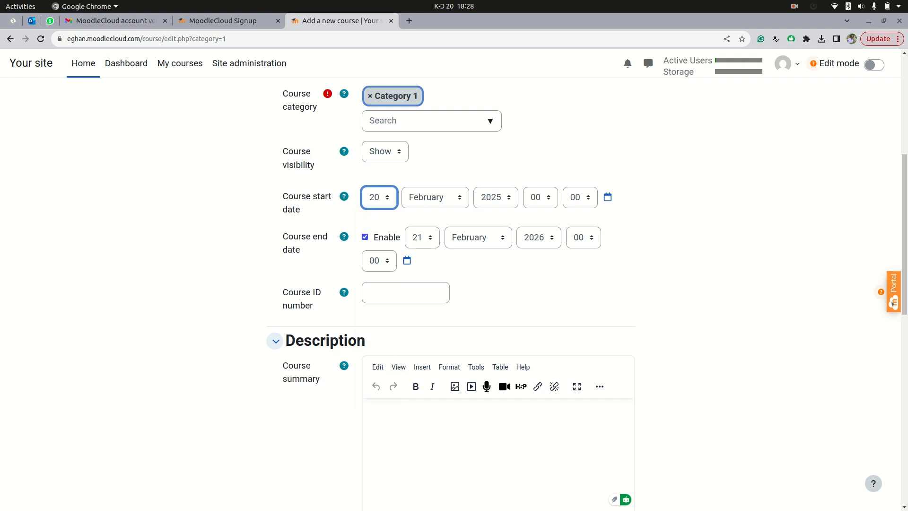
{"action": "double_click", "coordinate": [496, 197]}
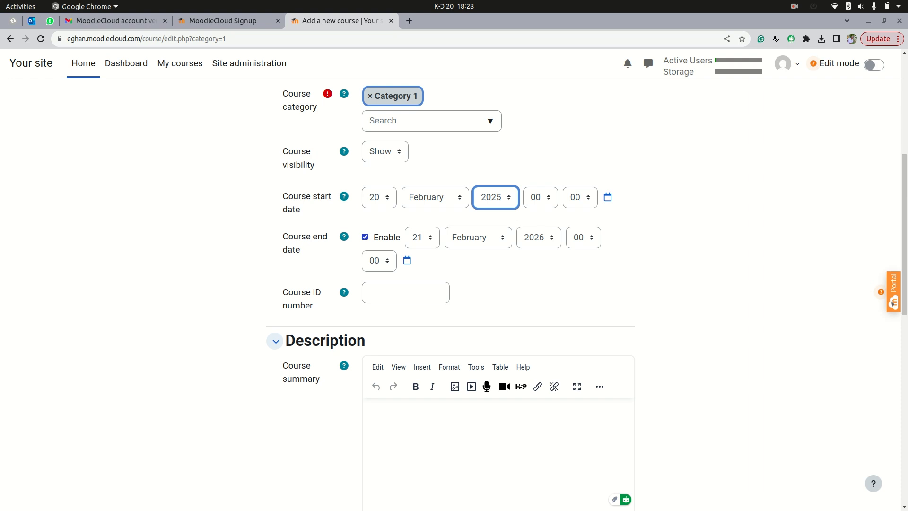
Keep the course end date enabled and set it to 20 August 2025
{"action": "left_click", "coordinate": [364, 237]}
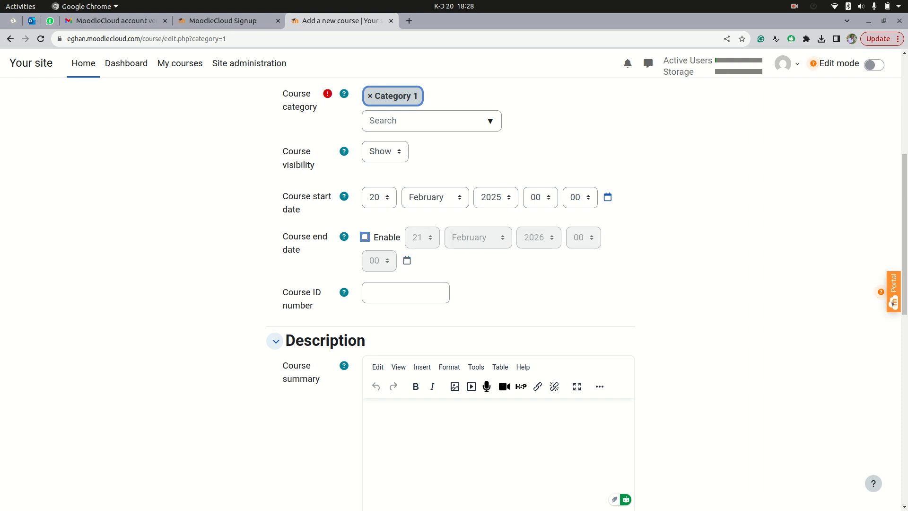
{"action": "left_click", "coordinate": [365, 237]}
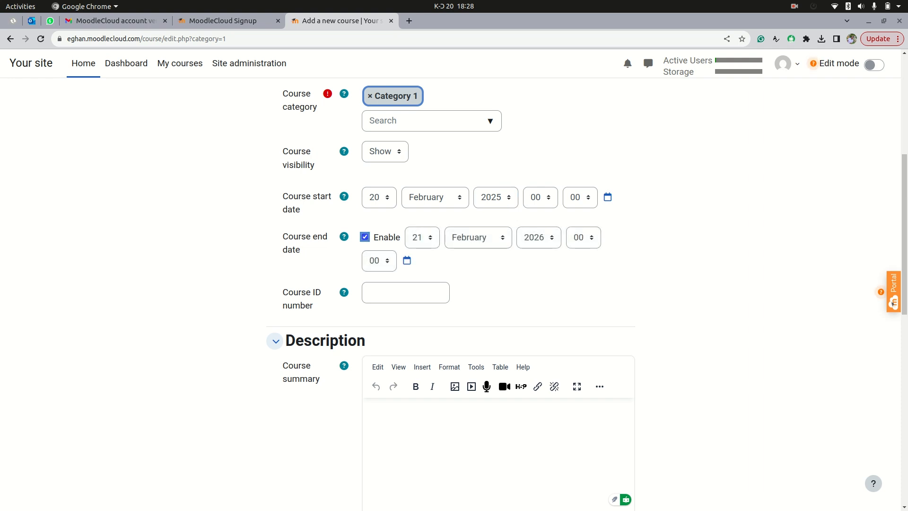
{"action": "left_click", "coordinate": [422, 238]}
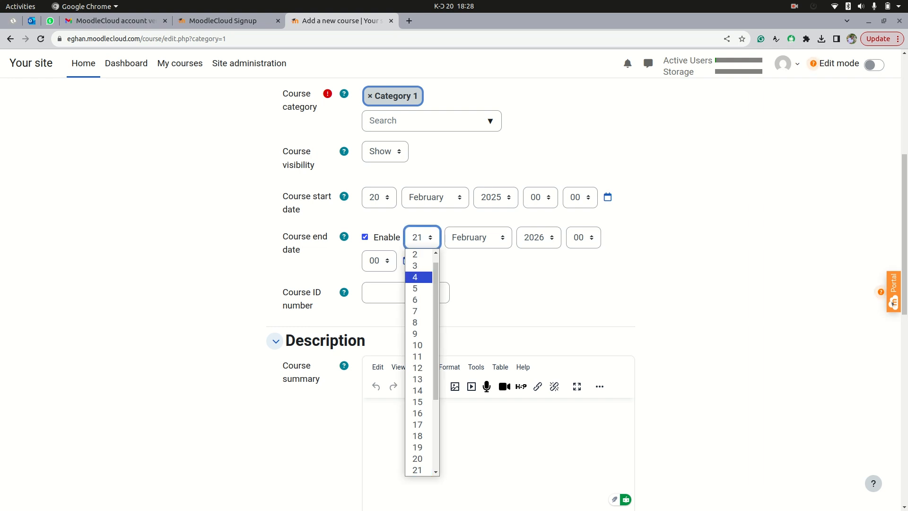
{"action": "scroll", "coordinate": [419, 435], "scroll_direction": "down", "scroll_amount": 3}
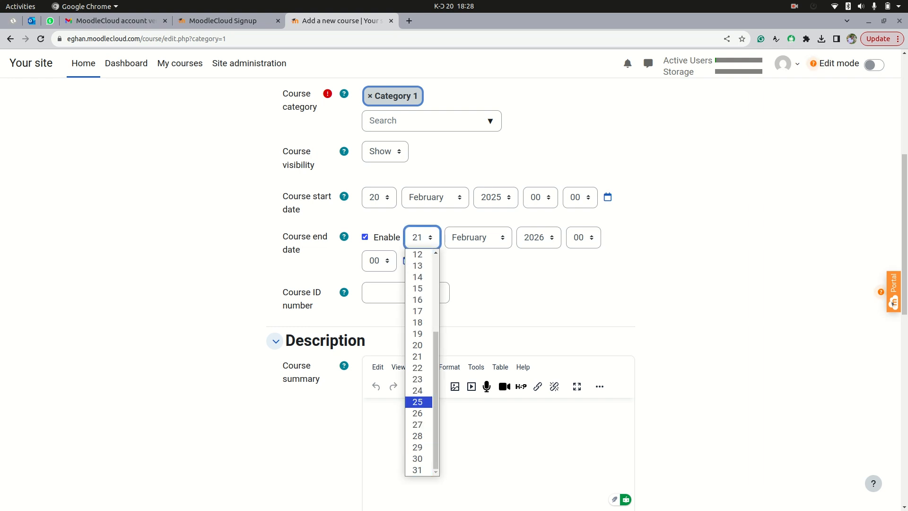
{"action": "left_click", "coordinate": [417, 345]}
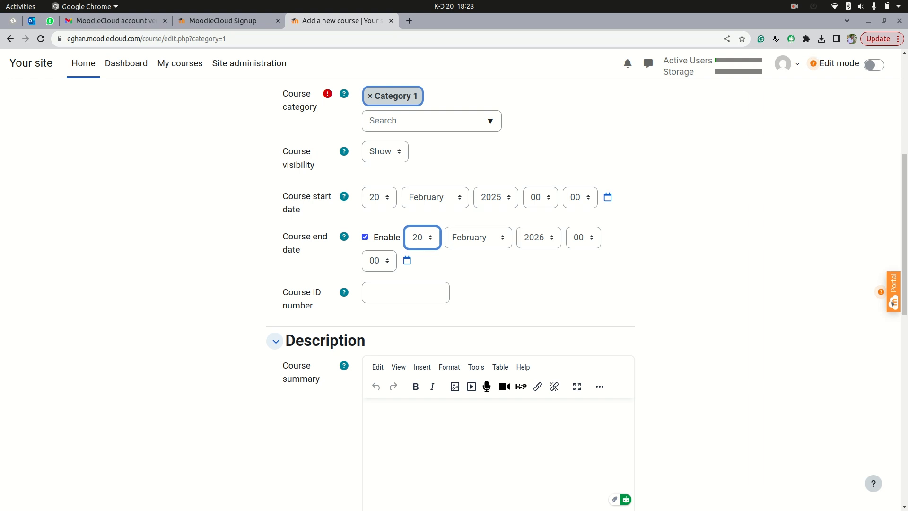
{"action": "left_click", "coordinate": [478, 237]}
{"action": "left_click", "coordinate": [467, 333]}
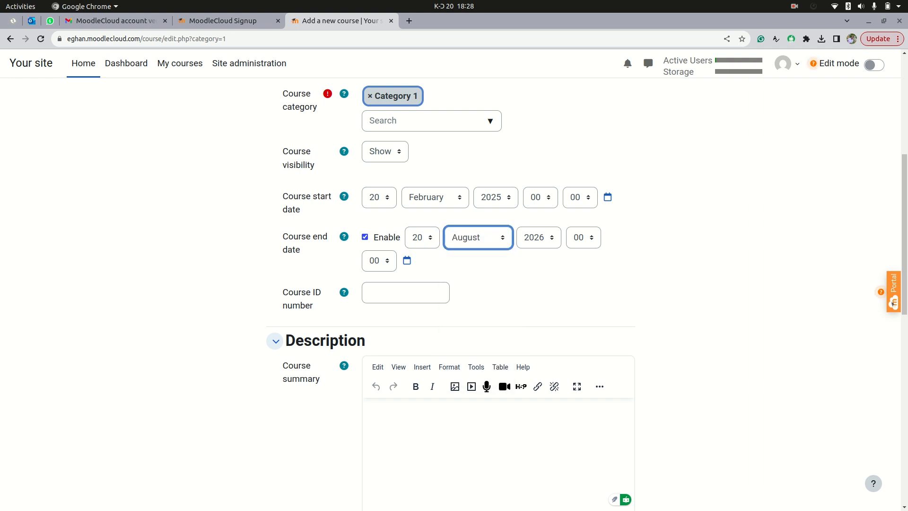
{"action": "left_click", "coordinate": [539, 238]}
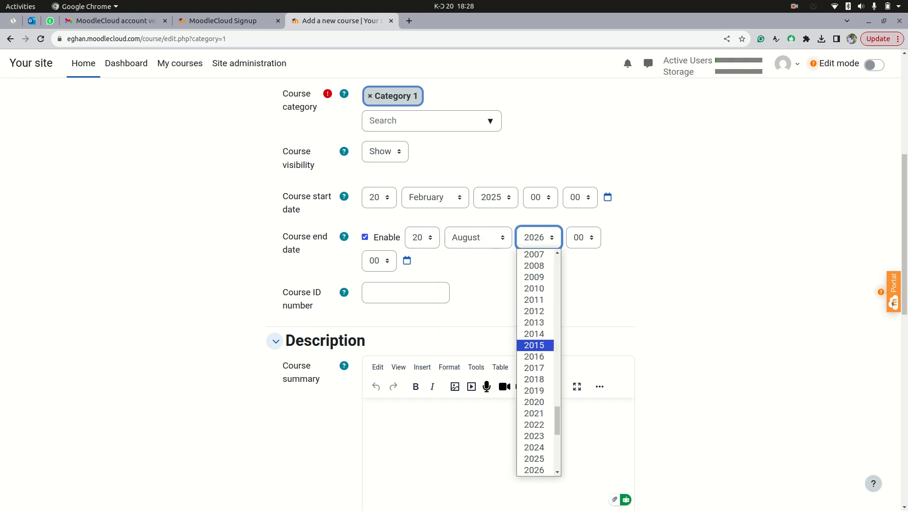
{"action": "scroll", "coordinate": [534, 367], "scroll_direction": "down", "scroll_amount": 5}
{"action": "scroll", "coordinate": [534, 367], "scroll_direction": "up", "scroll_amount": 8}
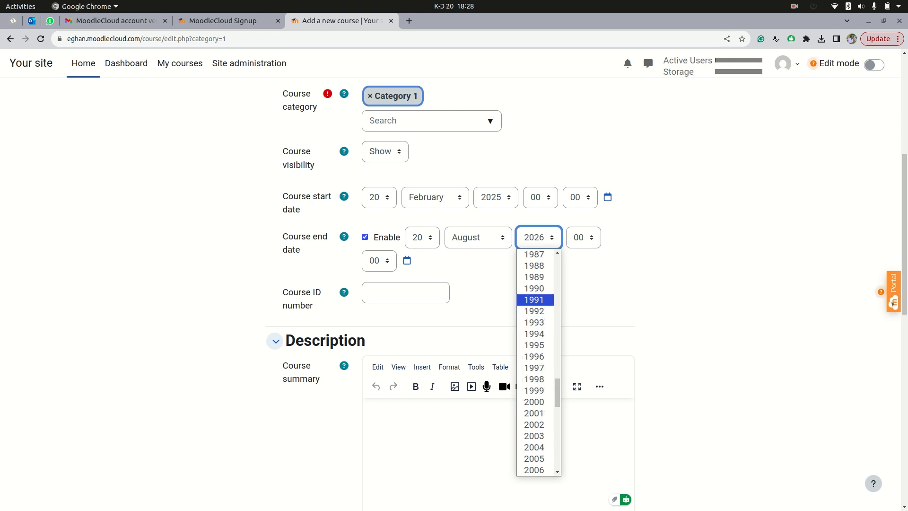
{"action": "scroll", "coordinate": [534, 383], "scroll_direction": "down", "scroll_amount": 4}
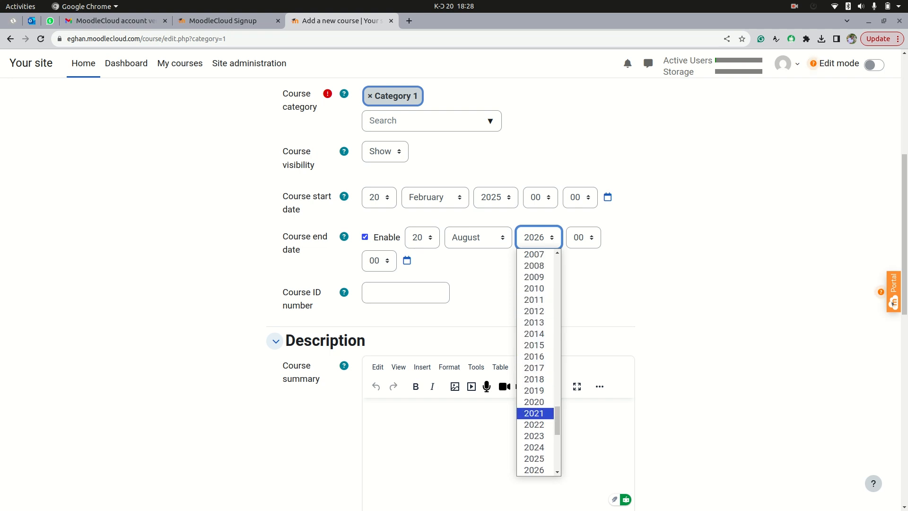
{"action": "scroll", "coordinate": [534, 384], "scroll_direction": "down", "scroll_amount": 2}
{"action": "left_click", "coordinate": [534, 400]}
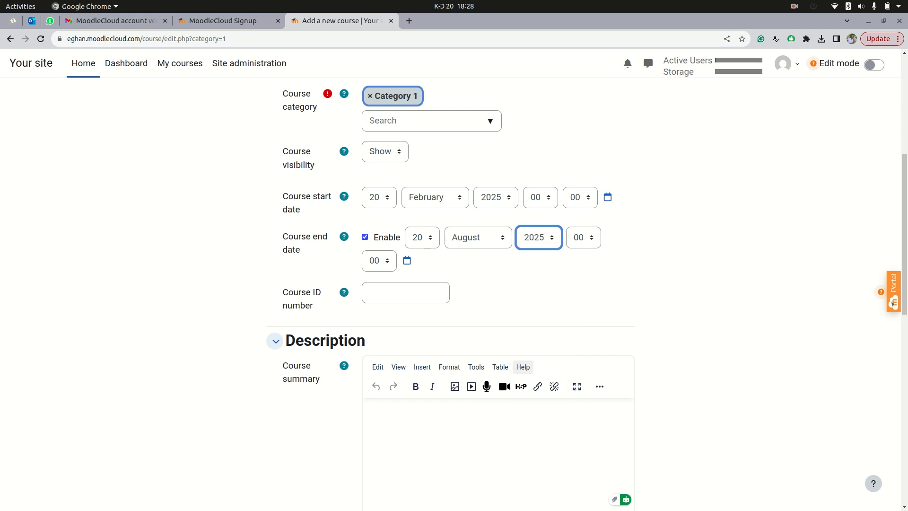
{"action": "scroll", "coordinate": [451, 293], "scroll_direction": "down", "scroll_amount": 1}
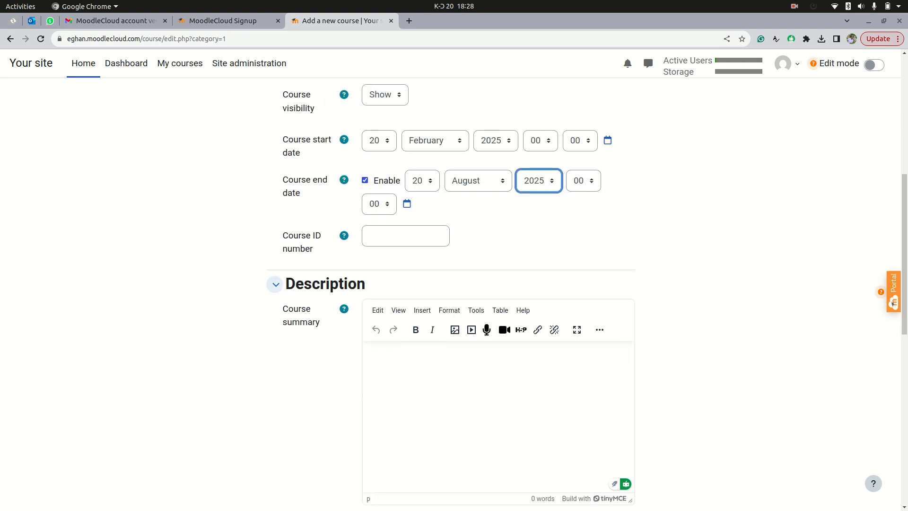
{"action": "left_click", "coordinate": [406, 236]}
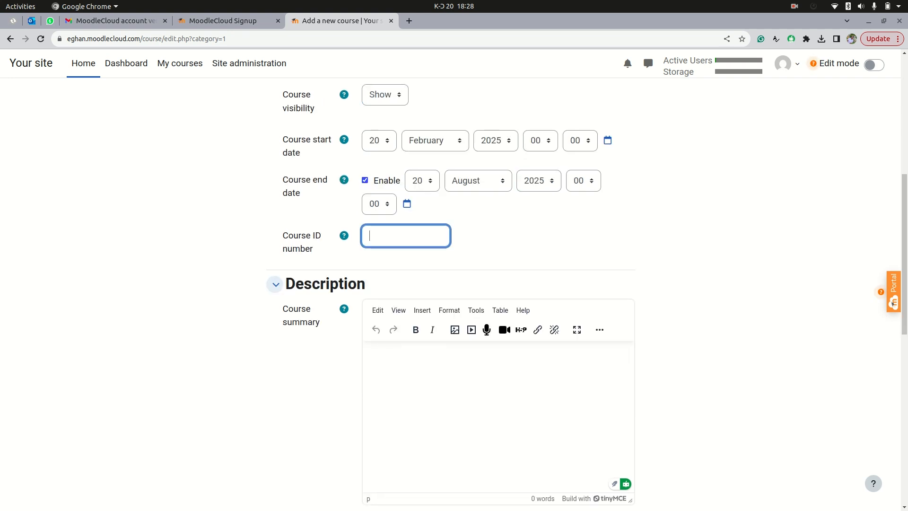
{"action": "scroll", "coordinate": [406, 236], "scroll_direction": "down", "scroll_amount": 2}
{"action": "left_click", "coordinate": [413, 251]}
{"action": "scroll", "coordinate": [413, 250], "scroll_direction": "down", "scroll_amount": 1}
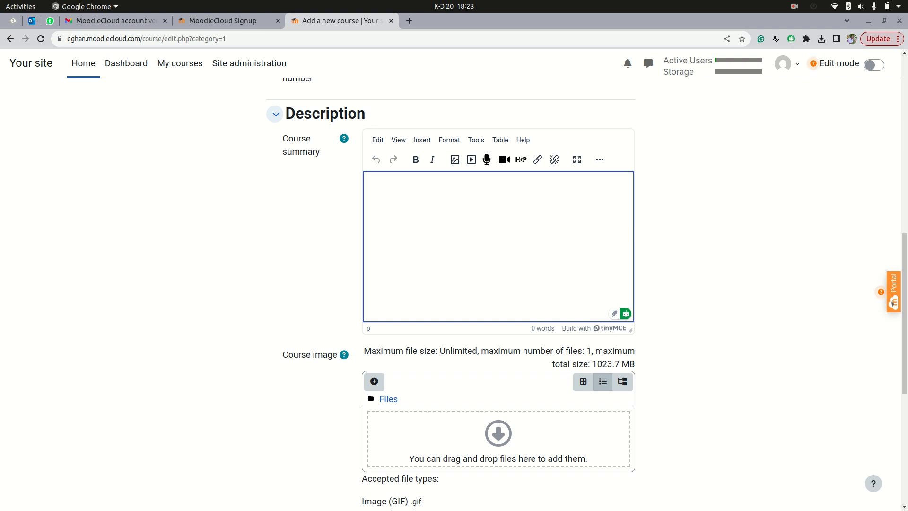
{"action": "scroll", "coordinate": [413, 251], "scroll_direction": "down", "scroll_amount": 3}
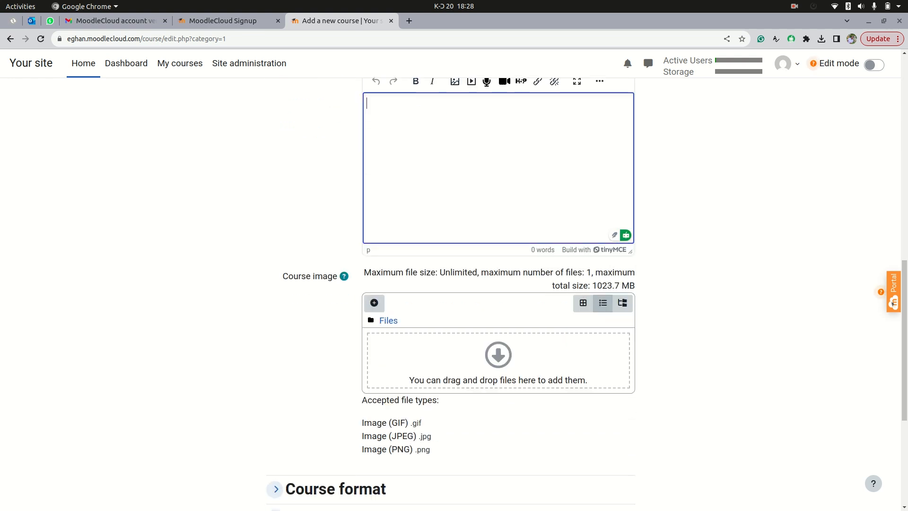
{"action": "left_click", "coordinate": [498, 263]}
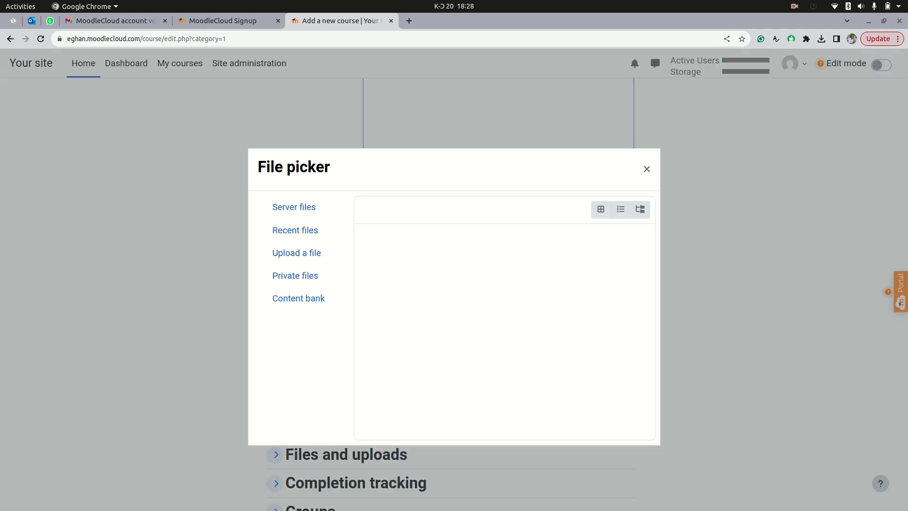
{"action": "key", "text": "Escape"}
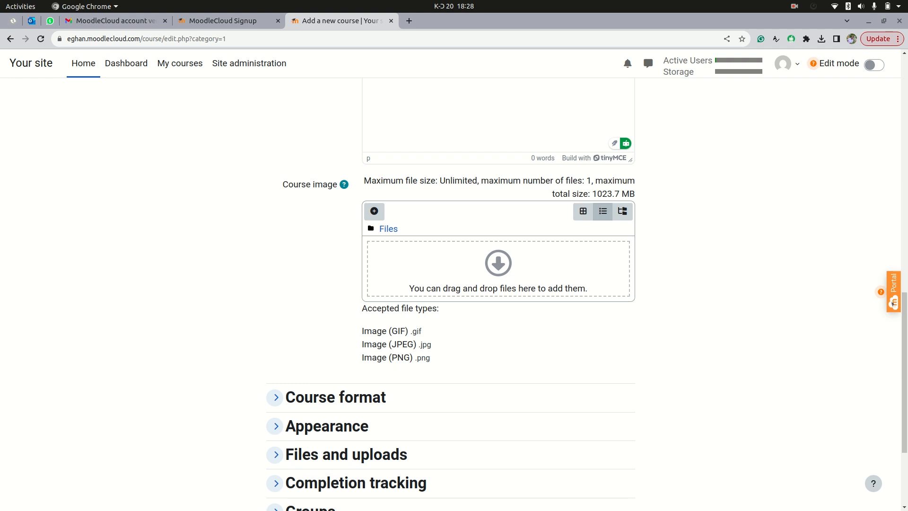
Add Algebra1.png from the Desktop folder as the course image
{"action": "mouse_move", "coordinate": [1, 124]}
{"action": "left_click", "coordinate": [11, 65]}
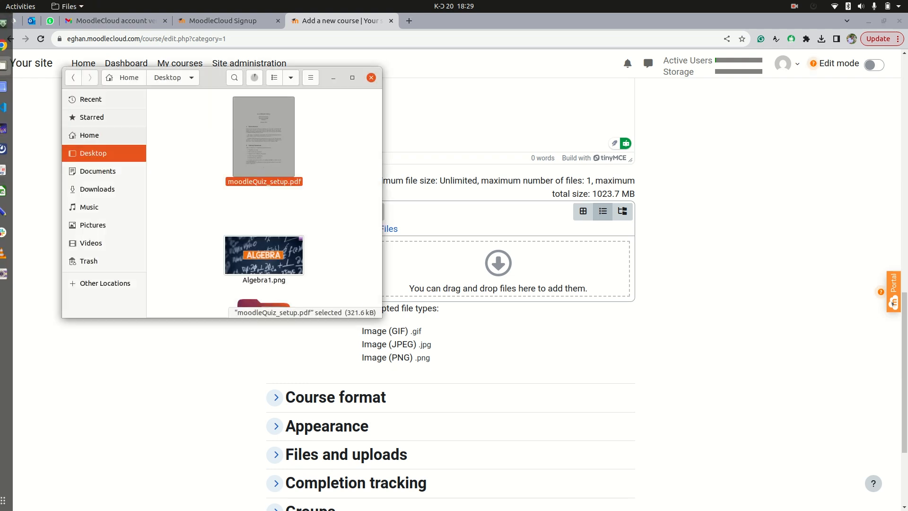
{"action": "key", "text": "Down"}
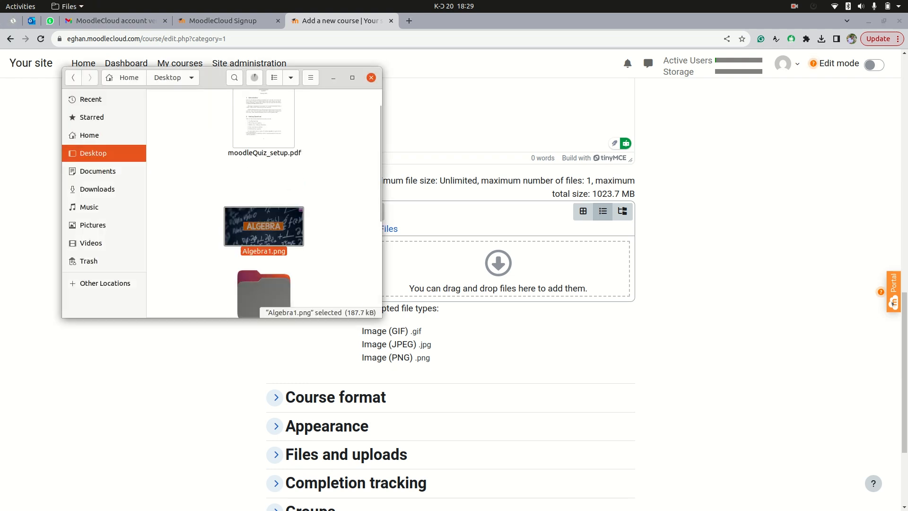
{"action": "left_click_drag", "start_coordinate": [263, 227], "coordinate": [479, 266]}
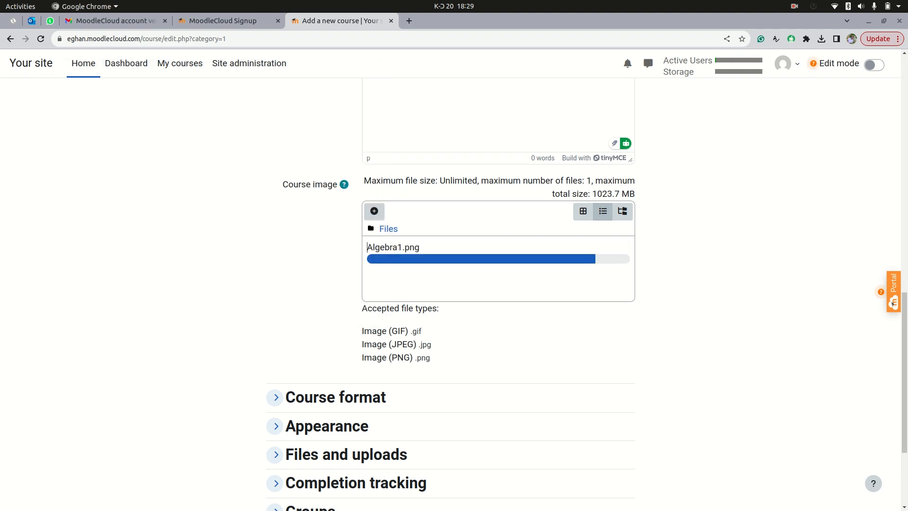
Expand the course format settings and examine the choices for format, number of sections and hidden sections
{"action": "scroll", "coordinate": [275, 340], "scroll_direction": "down", "scroll_amount": 2}
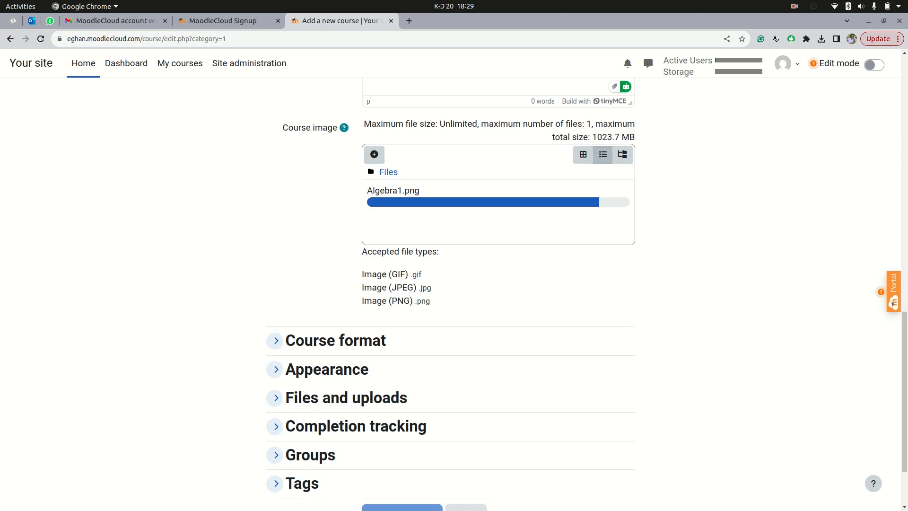
{"action": "left_click", "coordinate": [275, 341]}
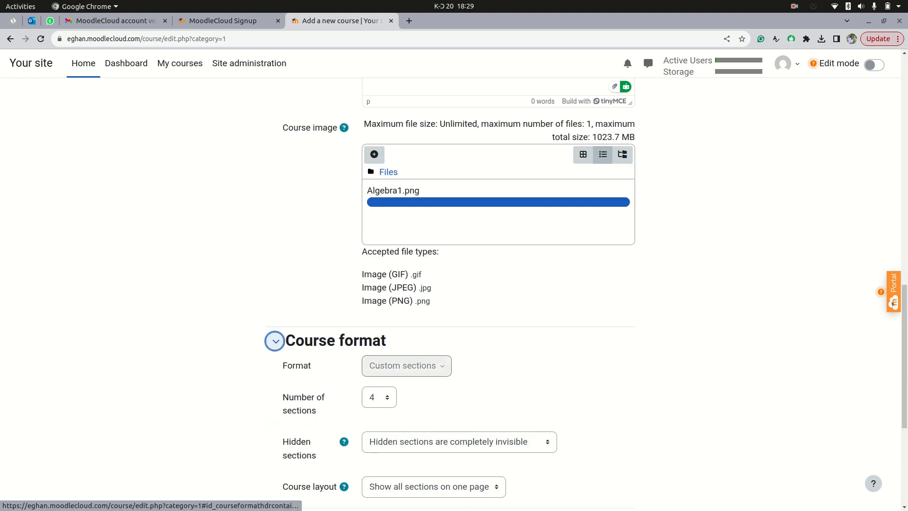
{"action": "scroll", "coordinate": [275, 340], "scroll_direction": "down", "scroll_amount": 2}
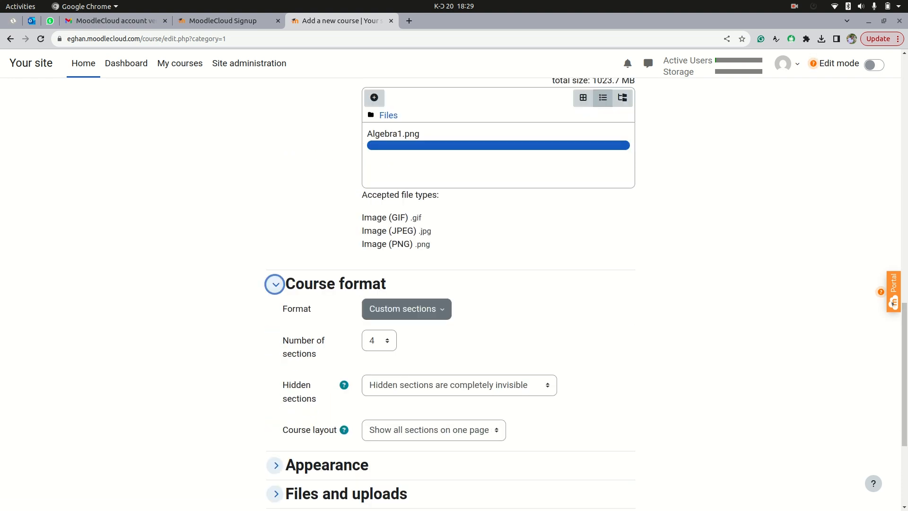
{"action": "left_click", "coordinate": [406, 308]}
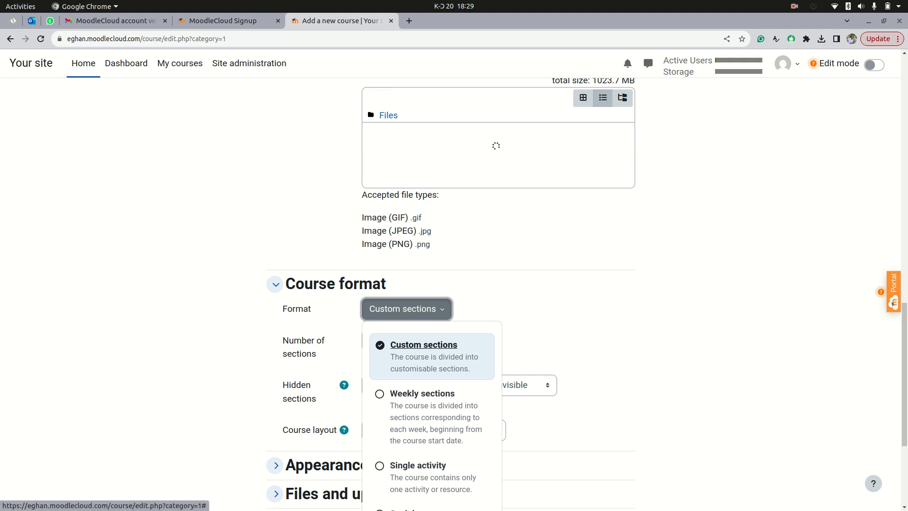
{"action": "left_click", "coordinate": [282, 349]}
{"action": "scroll", "coordinate": [283, 349], "scroll_direction": "down", "scroll_amount": 2}
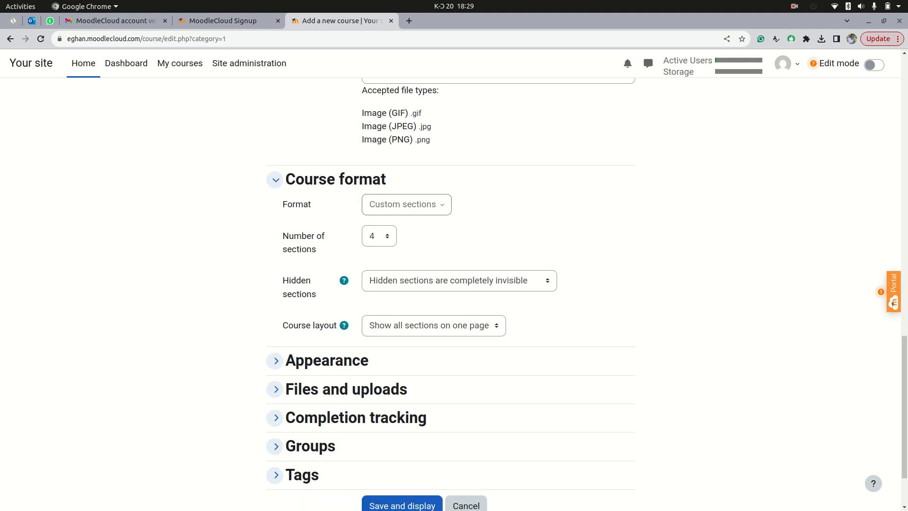
{"action": "left_click", "coordinate": [380, 236]}
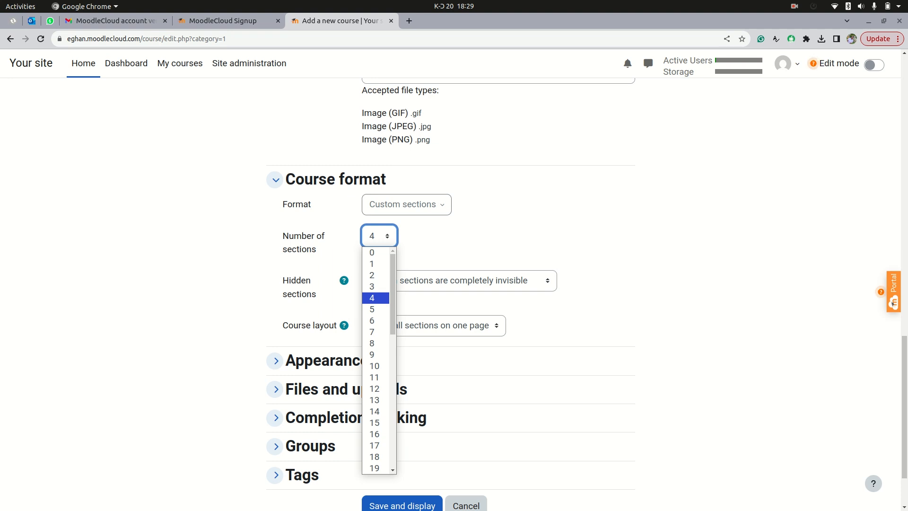
{"action": "left_click", "coordinate": [372, 298]}
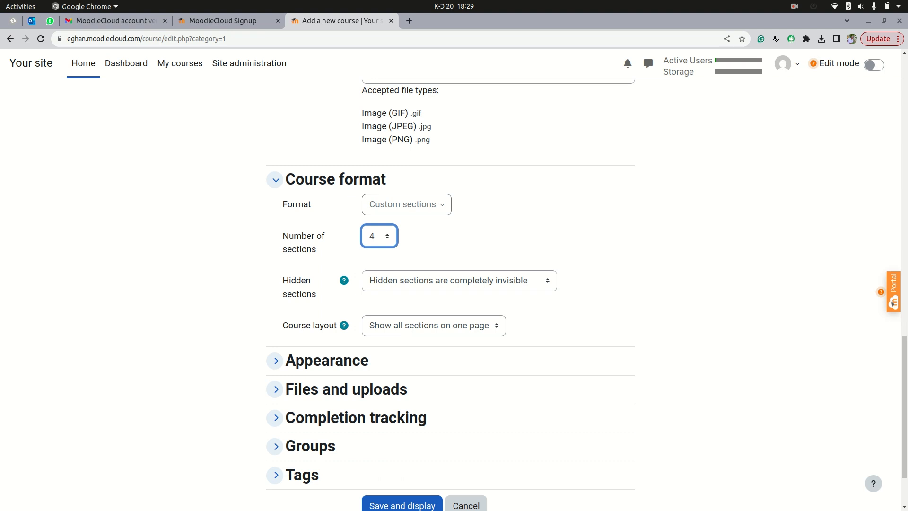
{"action": "left_click", "coordinate": [460, 280]}
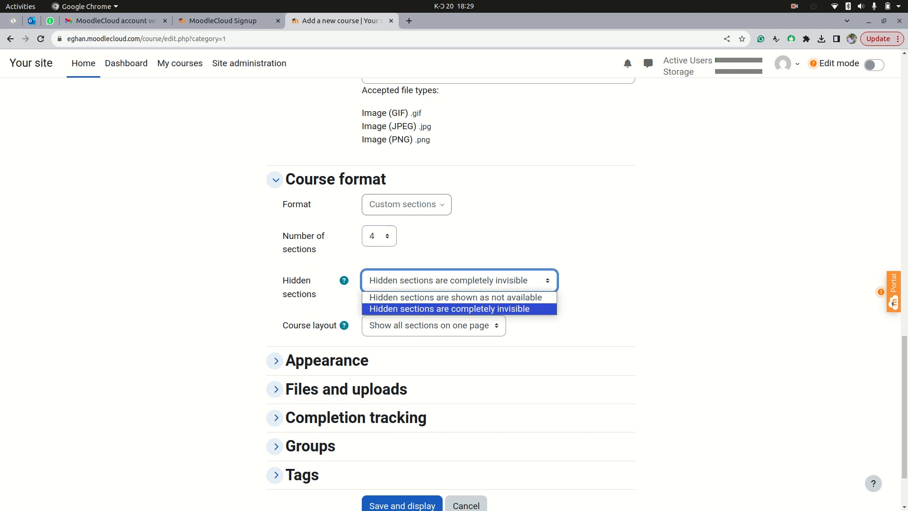
{"action": "key", "text": "Escape"}
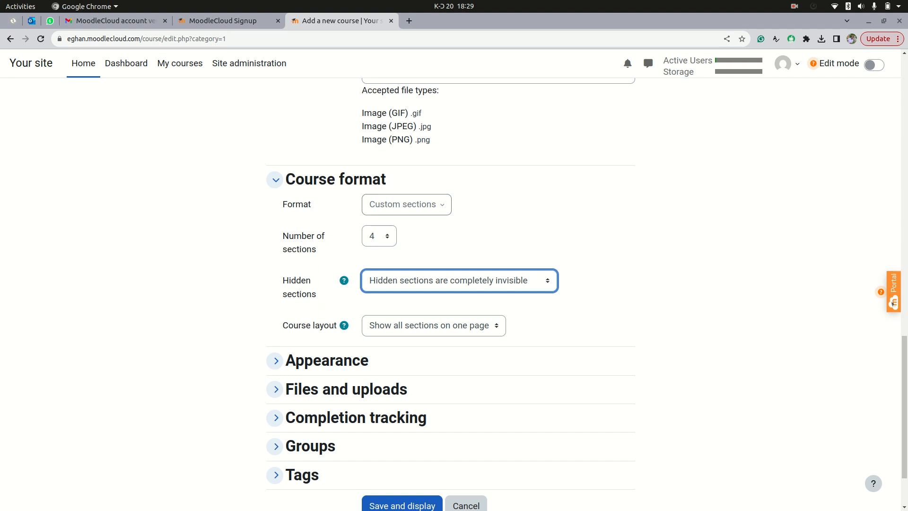
{"action": "scroll", "coordinate": [454, 293], "scroll_direction": "down", "scroll_amount": 2}
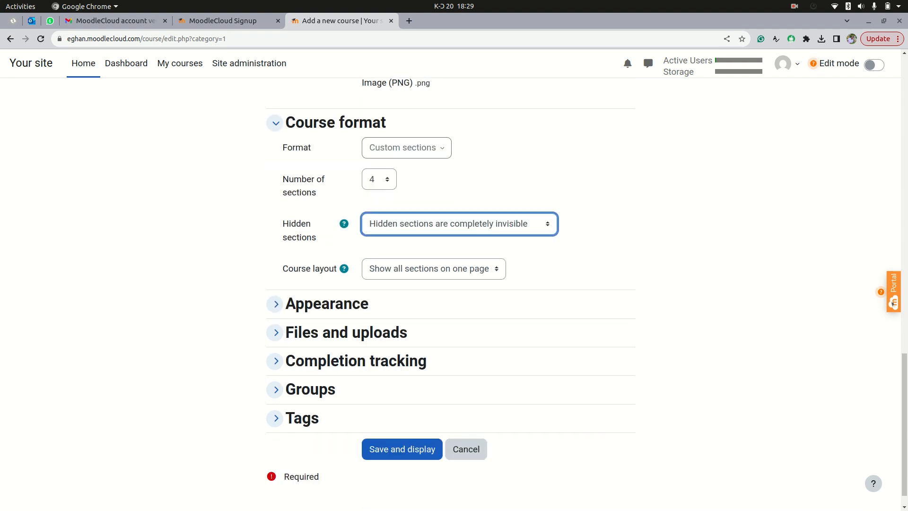
Review the course layout choices and keep Show all sections on one page
{"action": "left_click", "coordinate": [434, 268]}
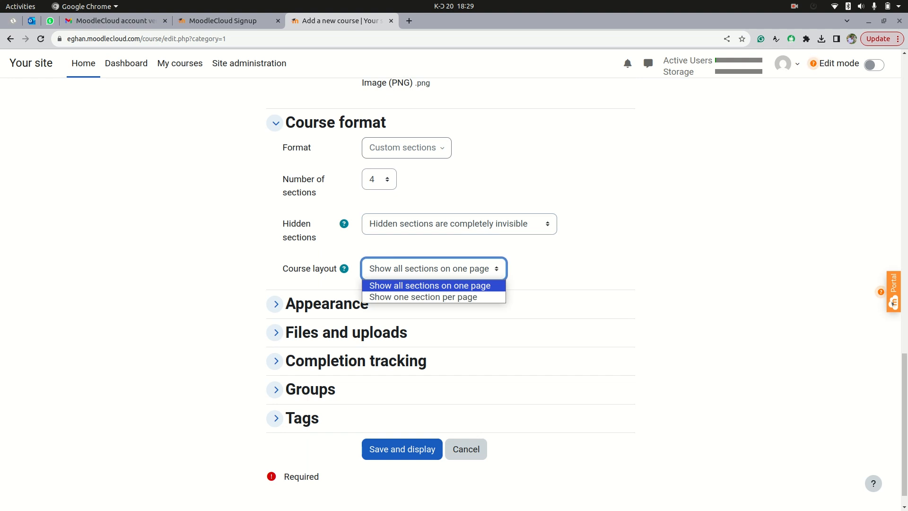
{"action": "key", "text": "Down"}
{"action": "key", "text": "Return"}
{"action": "key", "text": "space"}
{"action": "key", "text": "Up"}
{"action": "key", "text": "Return"}
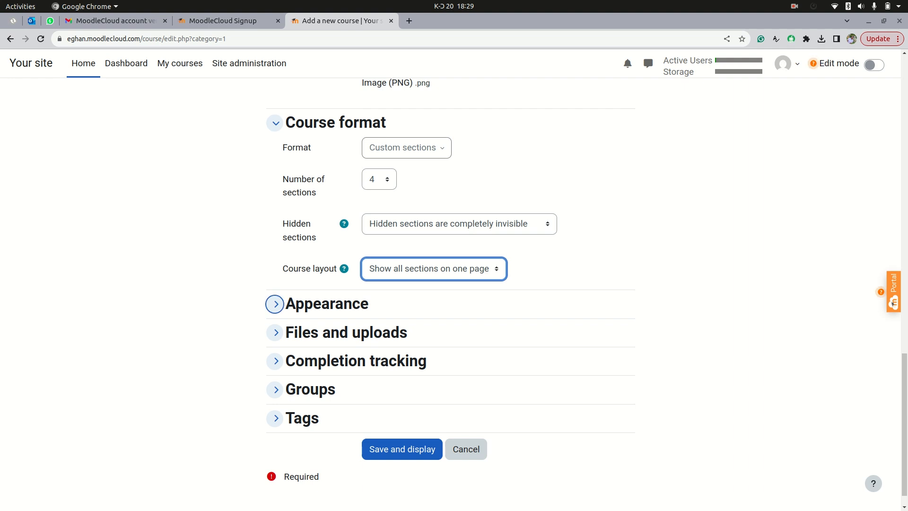
Expand the appearance settings, leave the language unforced, and set the number of announcements to 3
{"action": "left_click", "coordinate": [275, 305]}
{"action": "scroll", "coordinate": [451, 293], "scroll_direction": "down", "scroll_amount": 1}
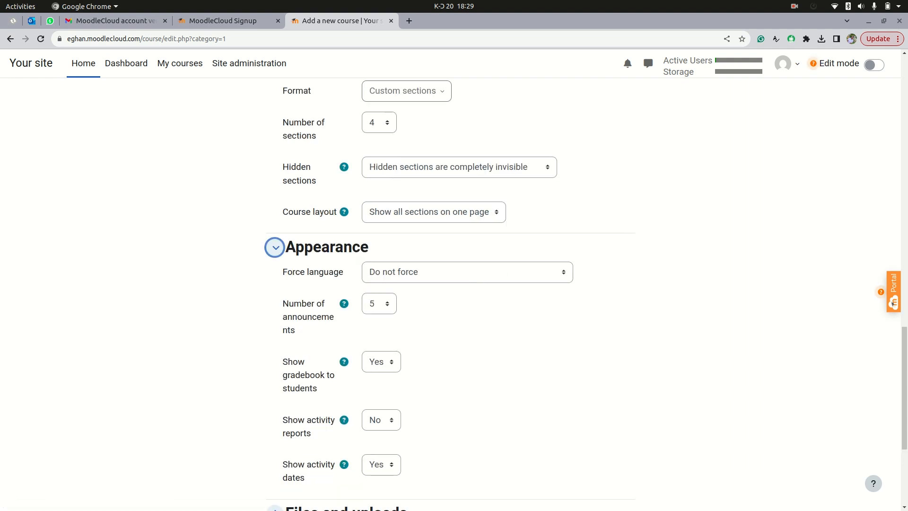
{"action": "left_click", "coordinate": [467, 272]}
{"action": "left_click", "coordinate": [468, 272]}
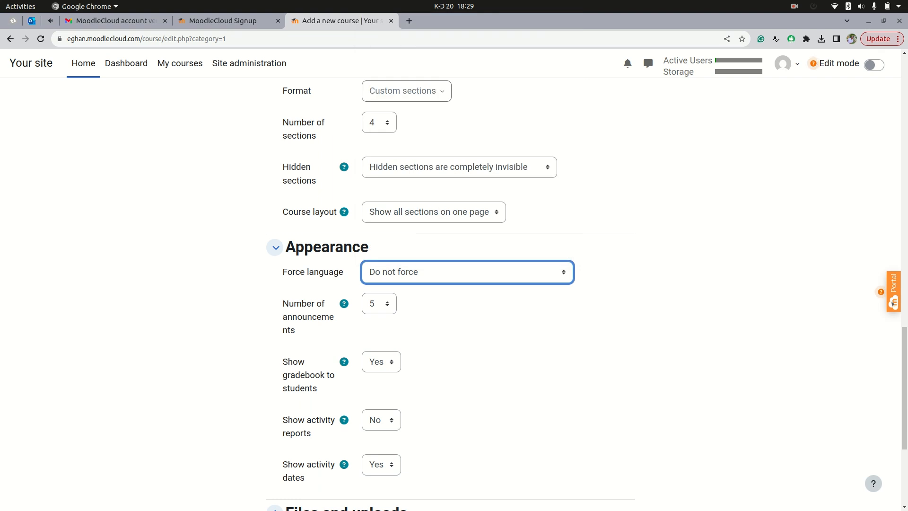
{"action": "left_click", "coordinate": [379, 304]}
{"action": "left_click", "coordinate": [379, 304]}
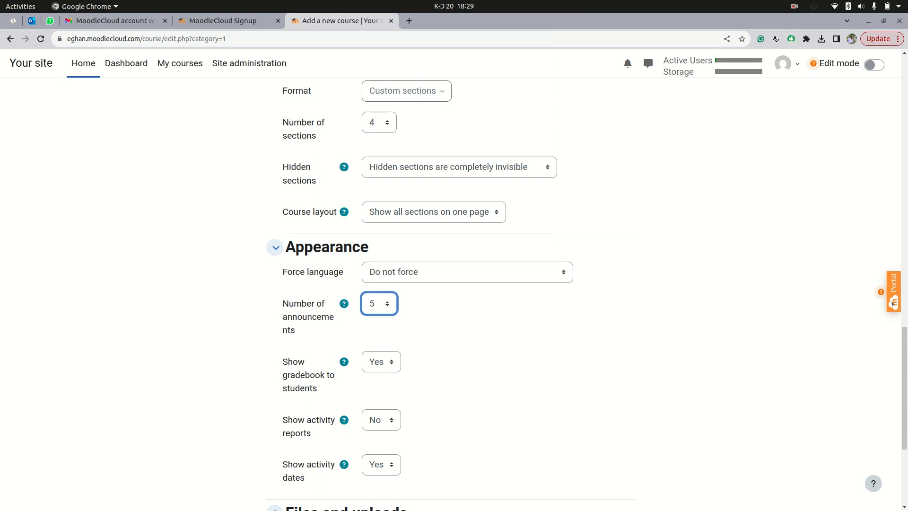
{"action": "left_click", "coordinate": [379, 304]}
{"action": "left_click", "coordinate": [372, 354]}
Enable activity reports for the course, keeping the student gradebook and activity dates set to Yes
{"action": "scroll", "coordinate": [372, 354], "scroll_direction": "down", "scroll_amount": 2}
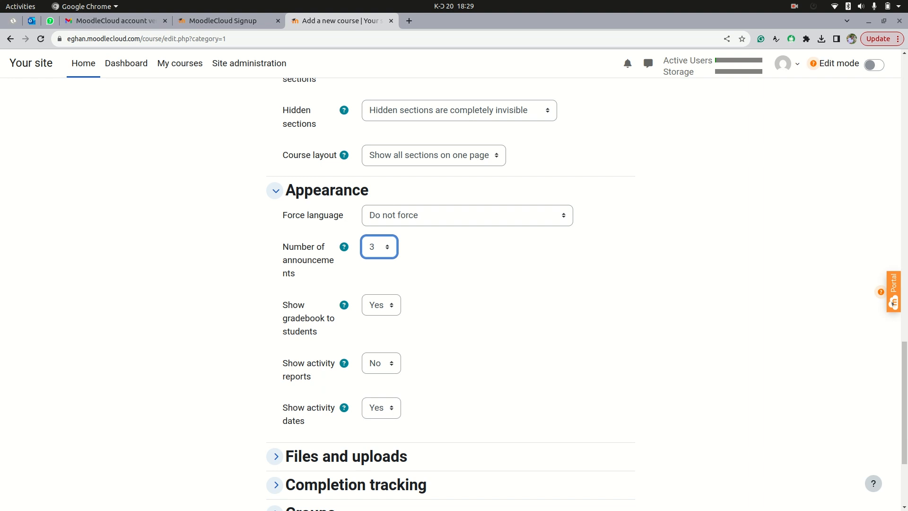
{"action": "left_click", "coordinate": [381, 305]}
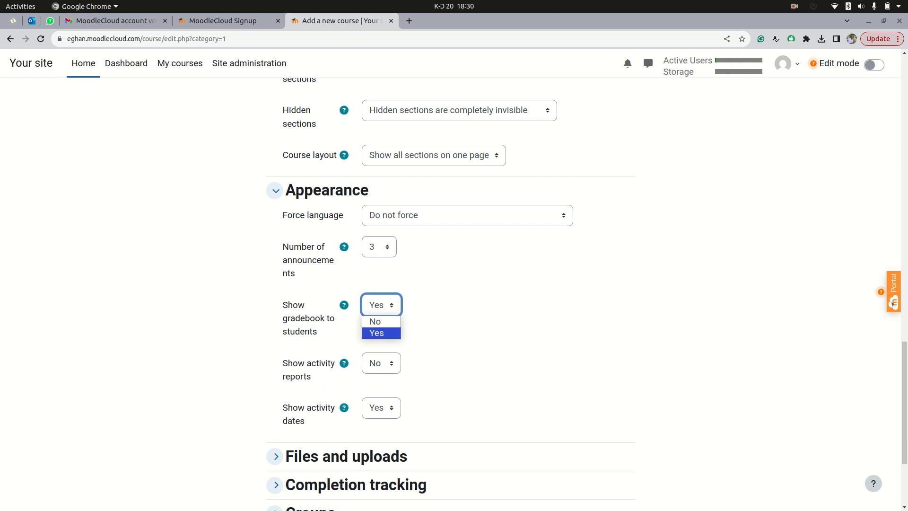
{"action": "left_click", "coordinate": [382, 305]}
{"action": "scroll", "coordinate": [382, 305], "scroll_direction": "down", "scroll_amount": 1}
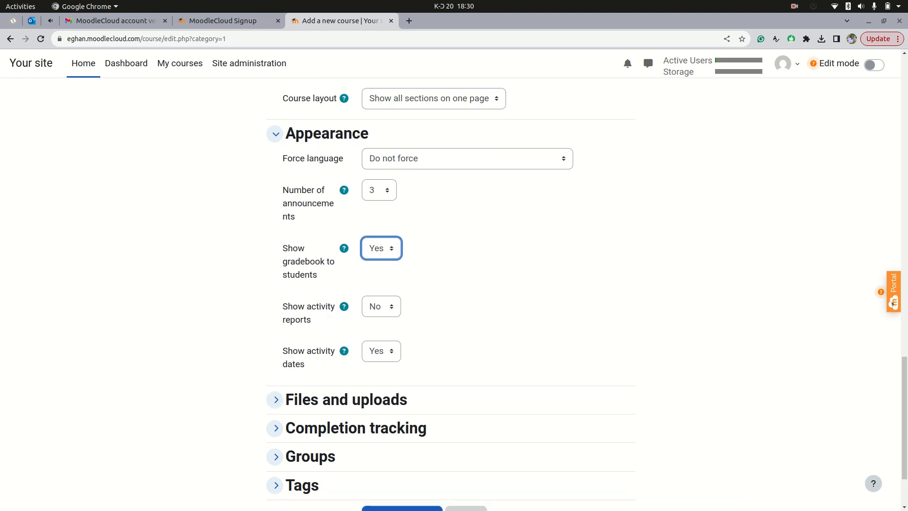
{"action": "left_click", "coordinate": [381, 306]}
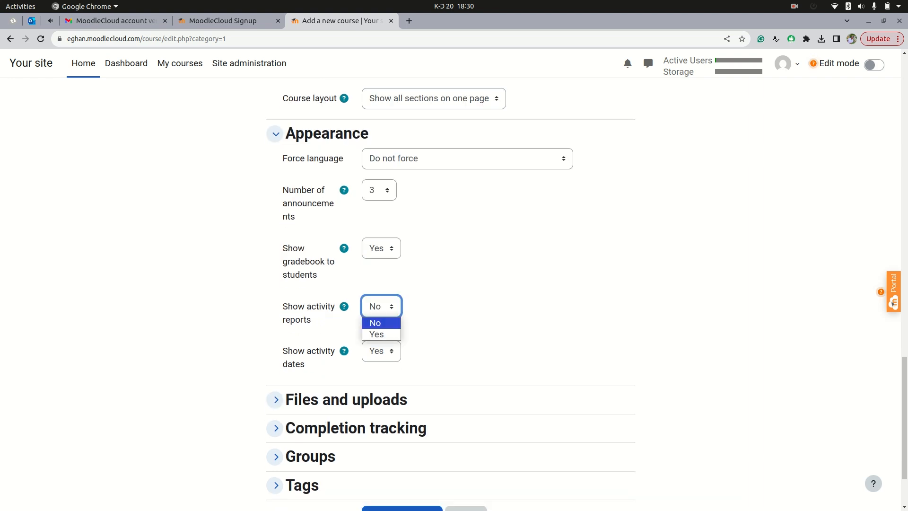
{"action": "left_click", "coordinate": [382, 334]}
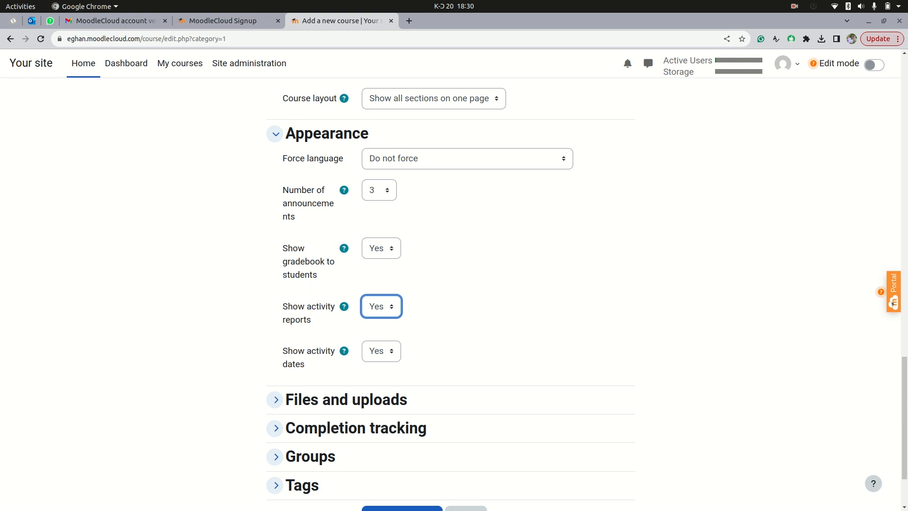
{"action": "scroll", "coordinate": [451, 270], "scroll_direction": "down", "scroll_amount": 2}
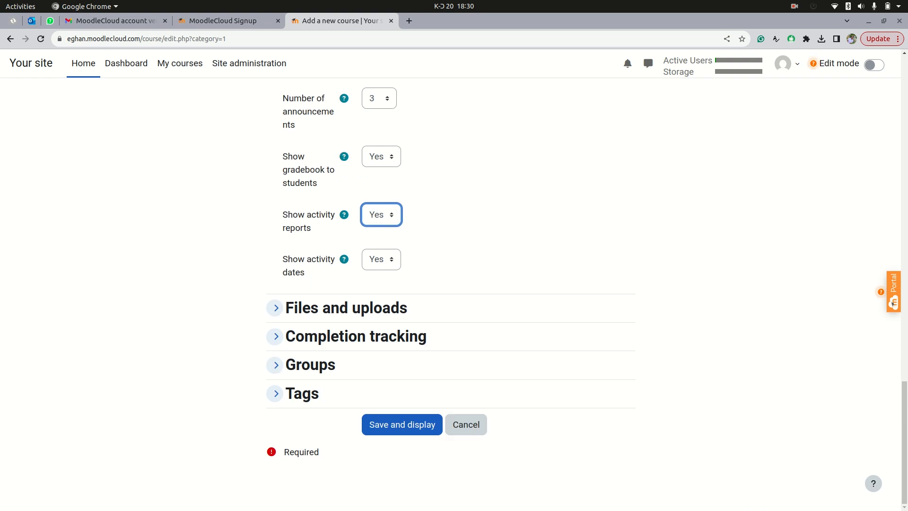
{"action": "left_click", "coordinate": [381, 259]}
{"action": "left_click", "coordinate": [382, 287]}
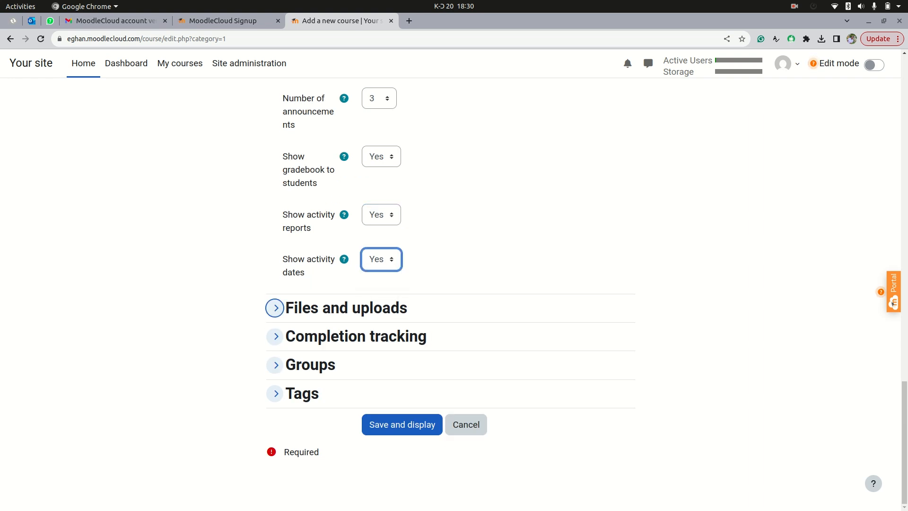
Expand the file upload and group settings and examine the choices for group mode, forced group mode and default grouping
{"action": "left_click", "coordinate": [274, 308]}
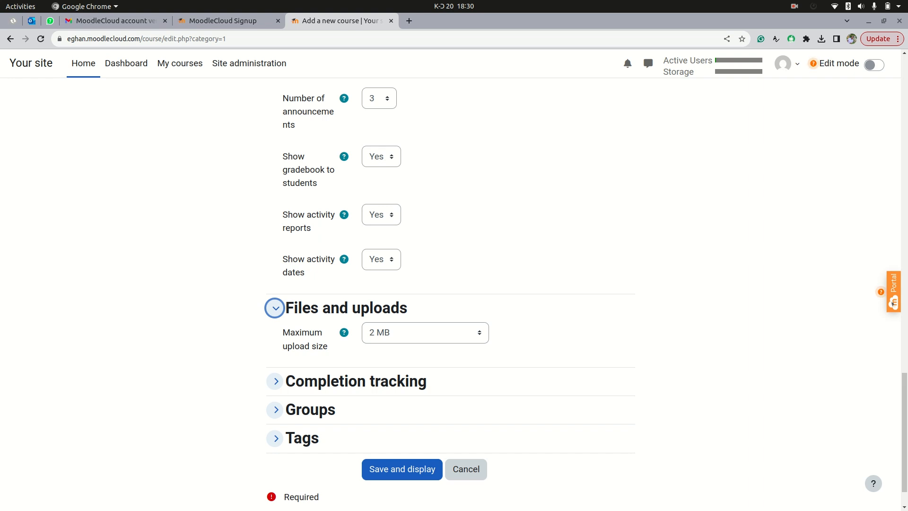
{"action": "scroll", "coordinate": [275, 364], "scroll_direction": "down", "scroll_amount": 2}
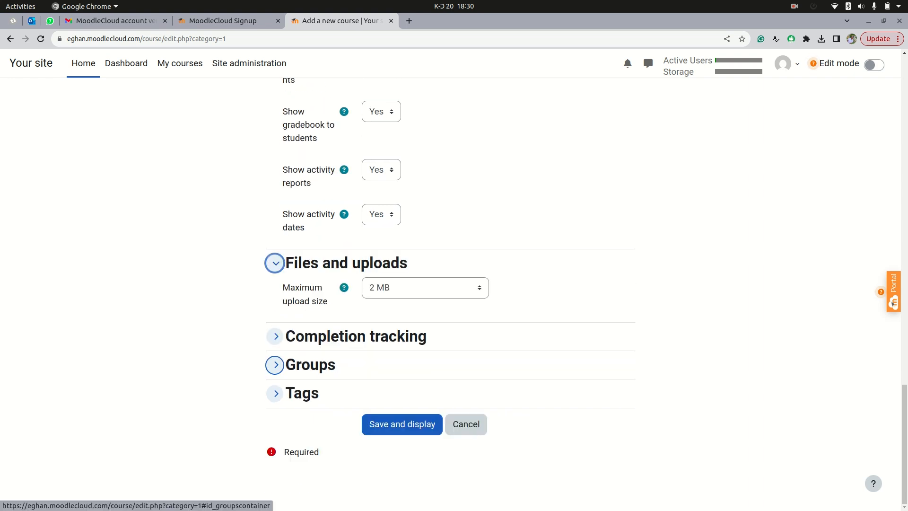
{"action": "left_click", "coordinate": [275, 365]}
{"action": "scroll", "coordinate": [275, 365], "scroll_direction": "down", "scroll_amount": 1}
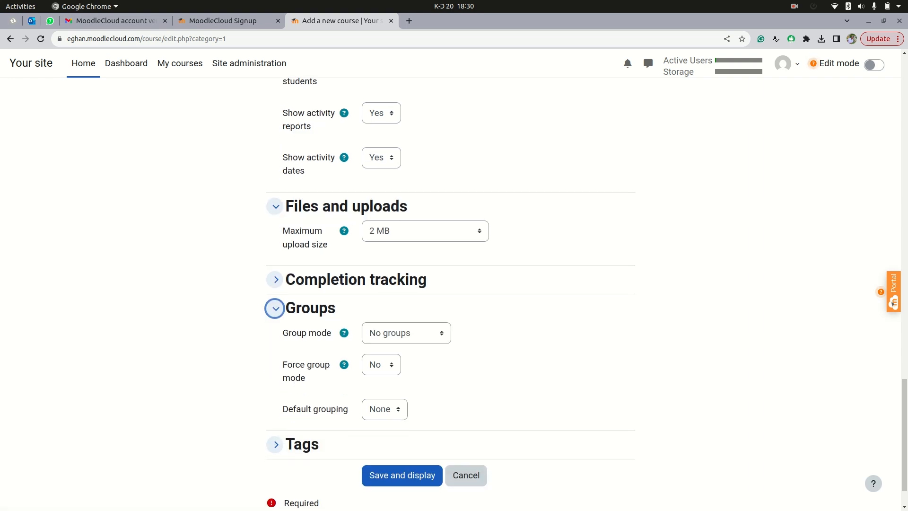
{"action": "left_click", "coordinate": [406, 333]}
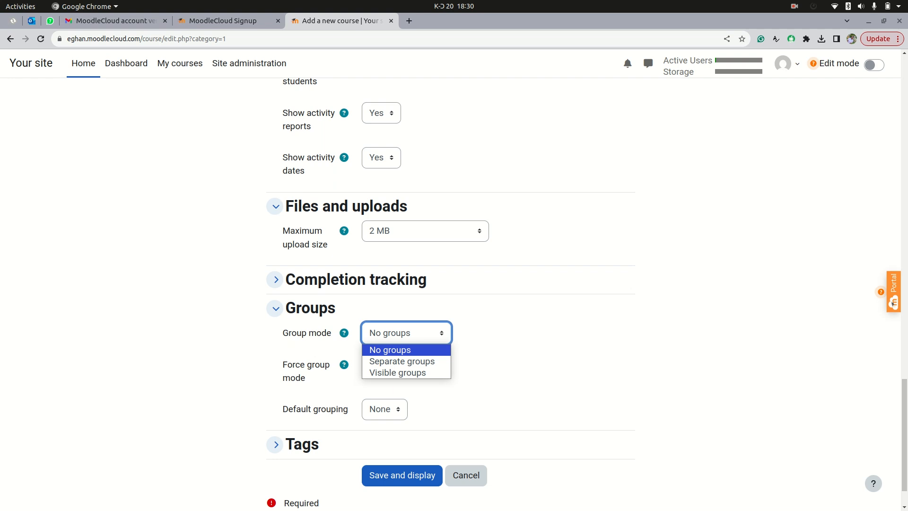
{"action": "key", "text": "Escape"}
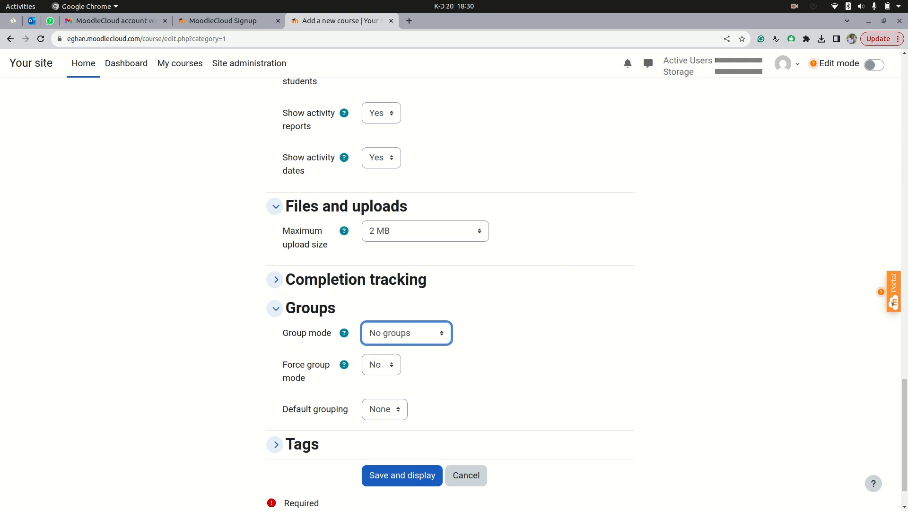
{"action": "scroll", "coordinate": [450, 271], "scroll_direction": "down", "scroll_amount": 2}
{"action": "left_click", "coordinate": [381, 314]}
{"action": "left_click", "coordinate": [381, 314]}
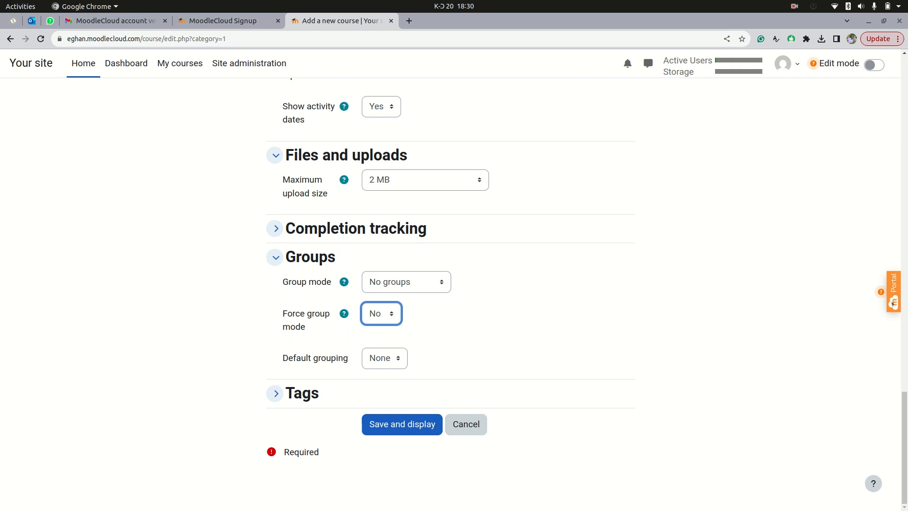
{"action": "left_click", "coordinate": [385, 358]}
{"action": "left_click", "coordinate": [384, 358]}
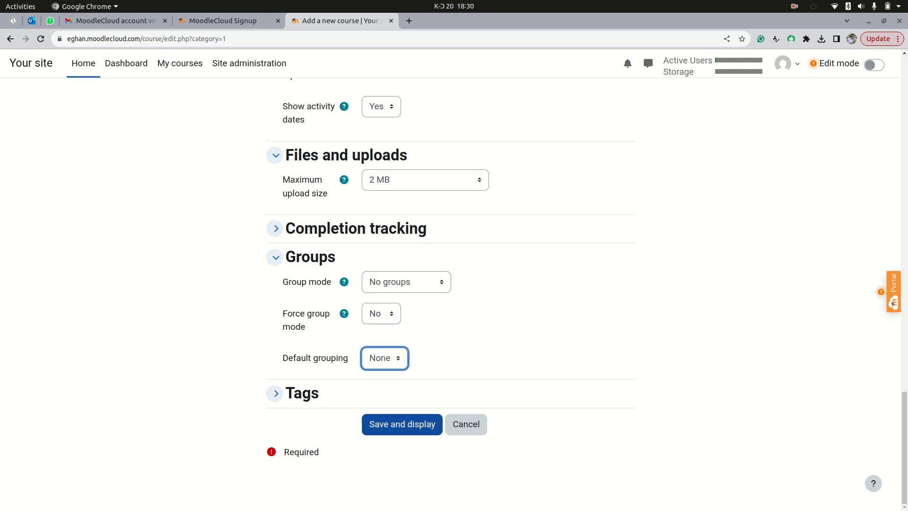
Save the new ALGEBRA course and display its course page with the sections
{"action": "left_click", "coordinate": [403, 425]}
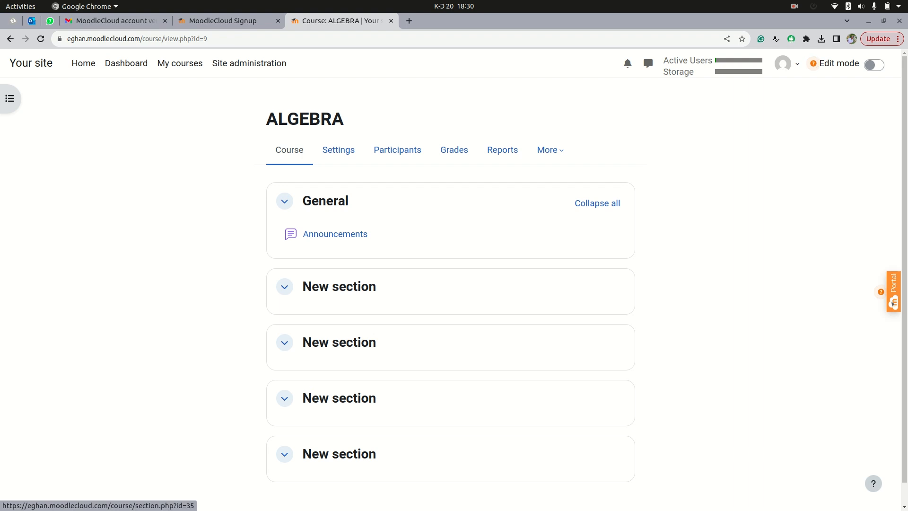
{"action": "scroll", "coordinate": [450, 284], "scroll_direction": "down", "scroll_amount": 1}
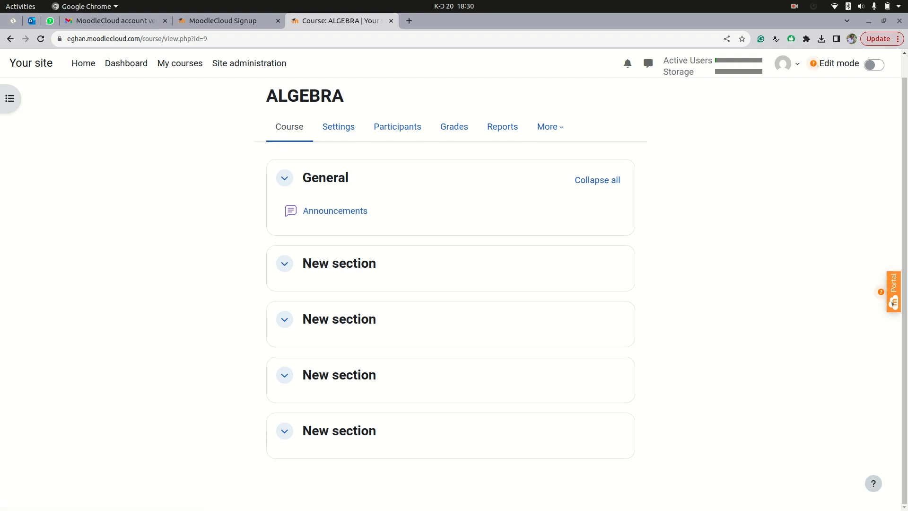
{"action": "scroll", "coordinate": [450, 284], "scroll_direction": "up", "scroll_amount": 1}
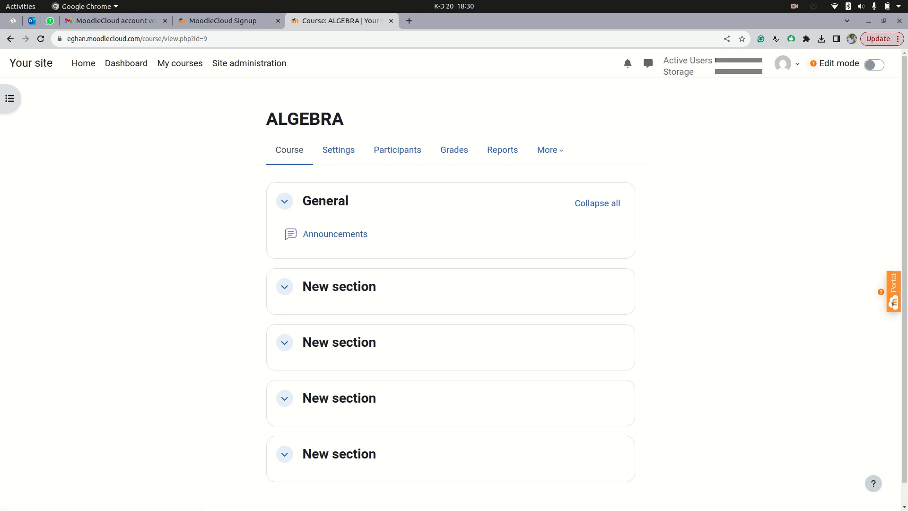